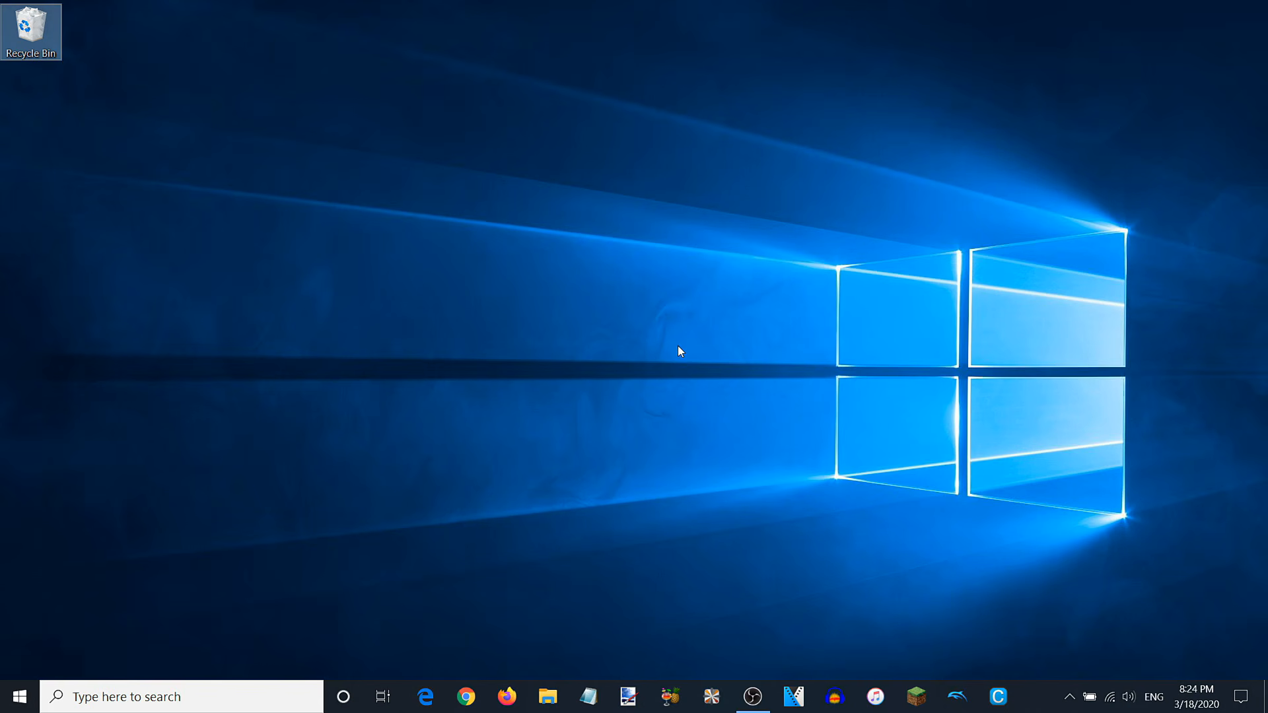
Open Google Chrome and go to selur.de.
{"action": "left_click", "coordinate": [467, 696]}
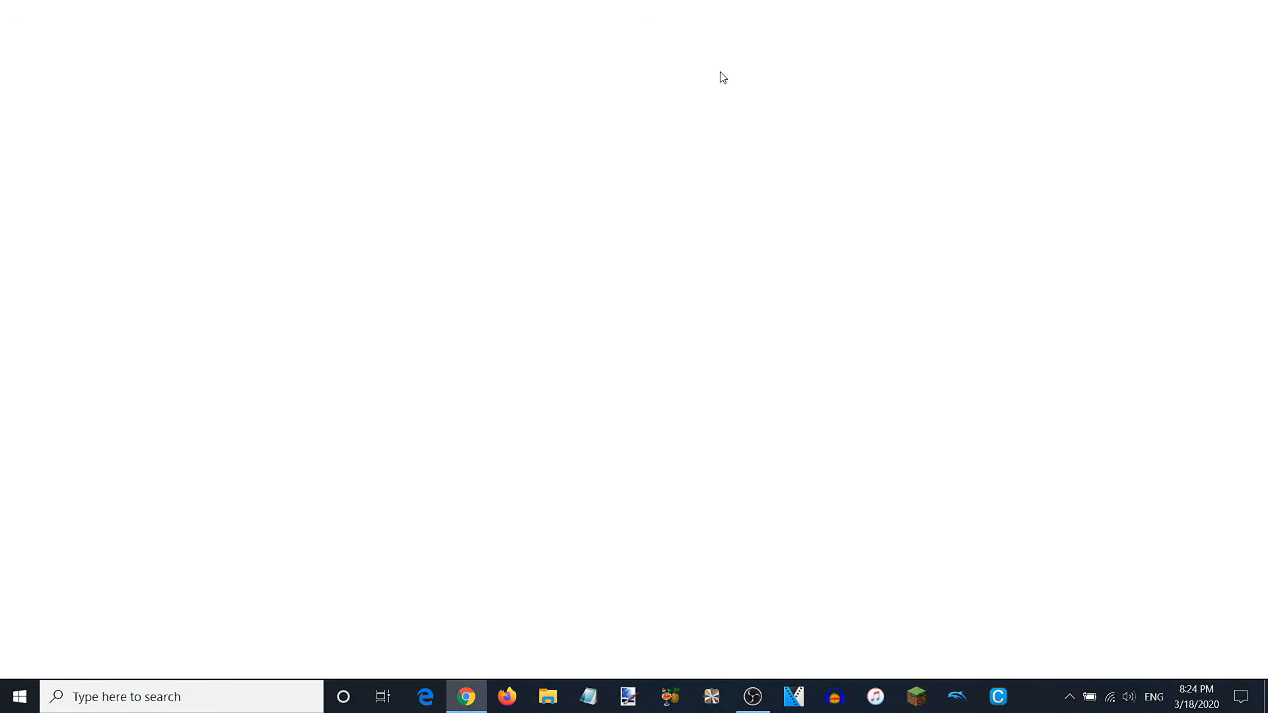
{"action": "type", "text": "selur.de"}
{"action": "key", "text": "Return"}
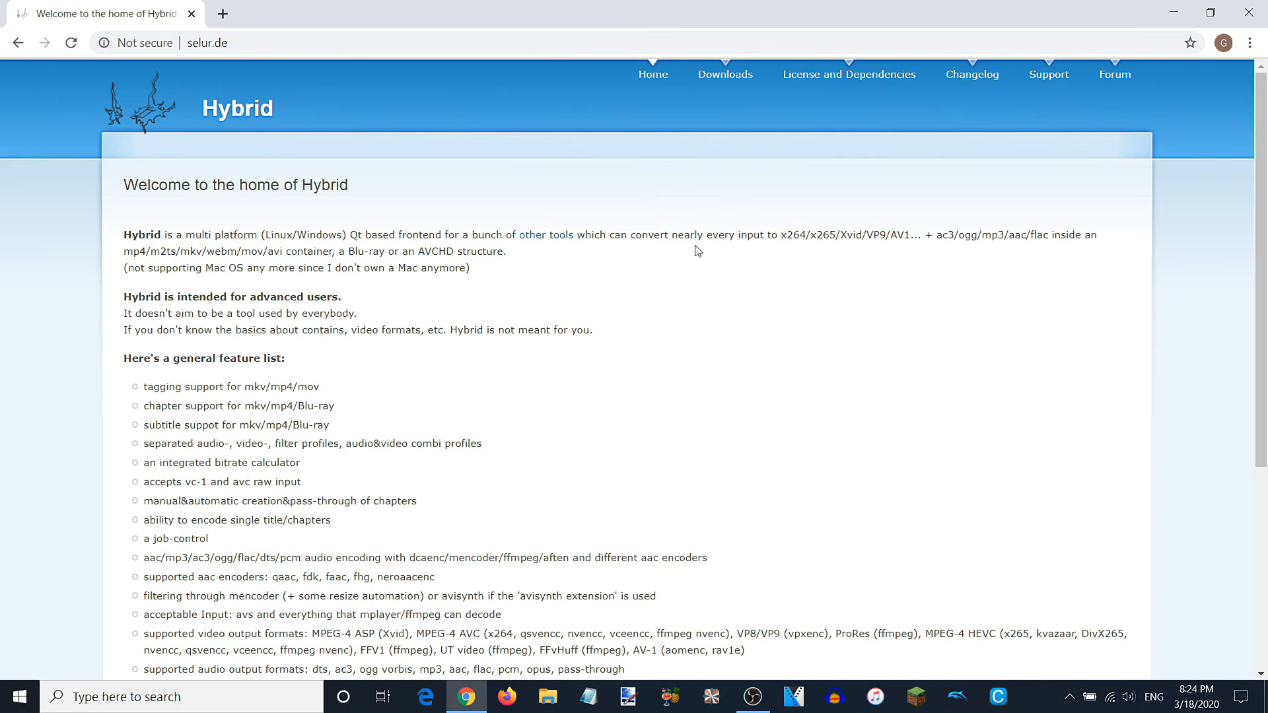
Start downloading the Hybrid Windows installer (Hybrid_2020.02.19.1_SETUP.exe) from the Downloads page.
{"action": "left_click", "coordinate": [744, 77]}
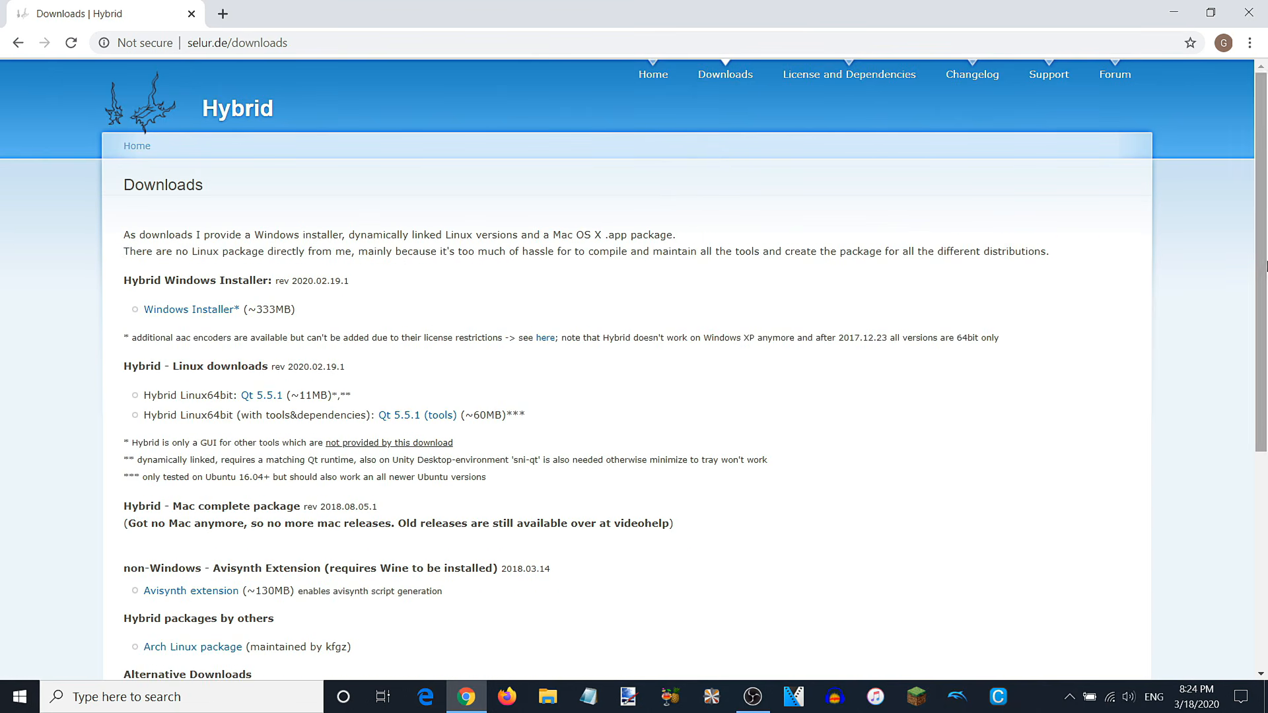
{"action": "scroll", "coordinate": [1265, 323], "scroll_direction": "down", "scroll_amount": 2}
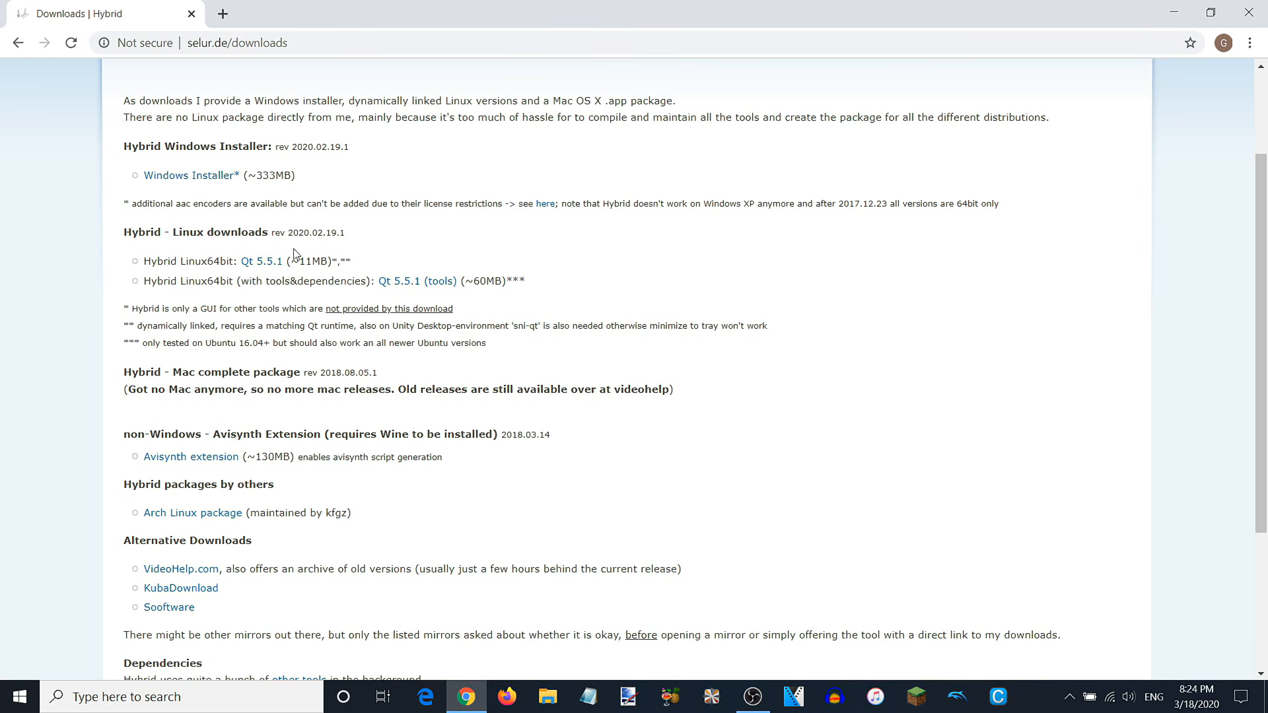
{"action": "left_click", "coordinate": [193, 177]}
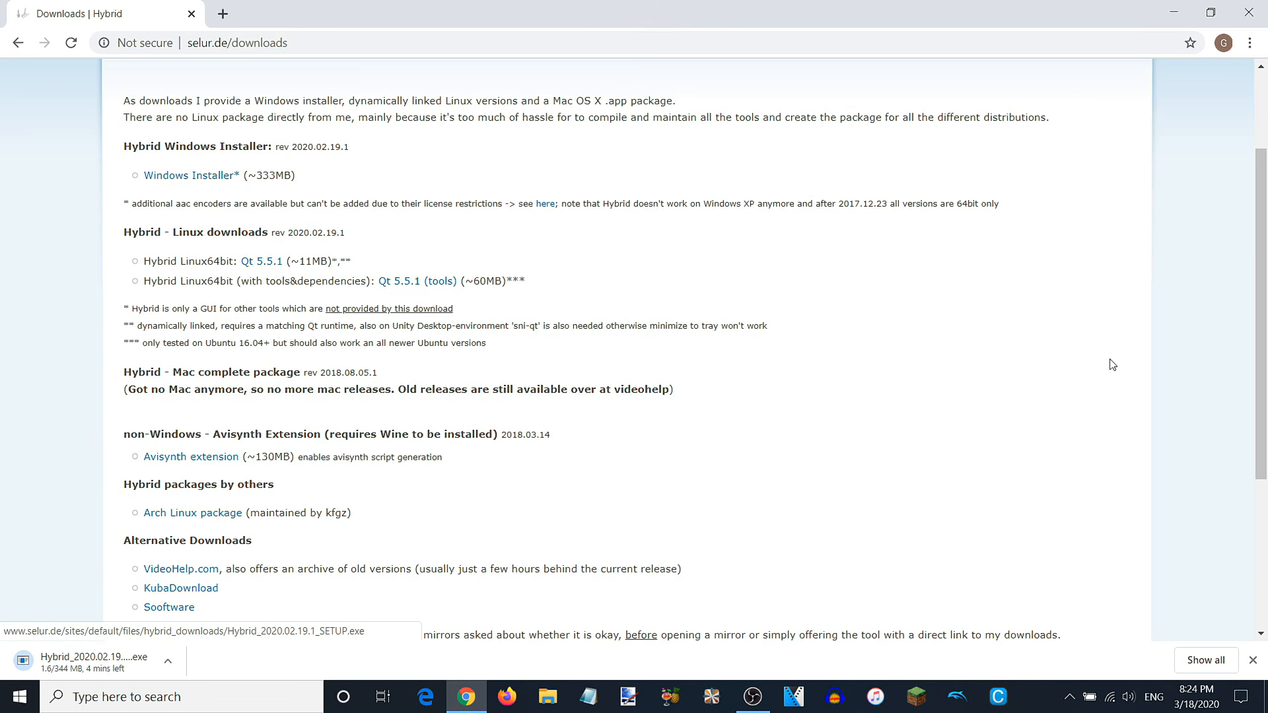
{"action": "scroll", "coordinate": [469, 268], "scroll_direction": "down", "scroll_amount": 1}
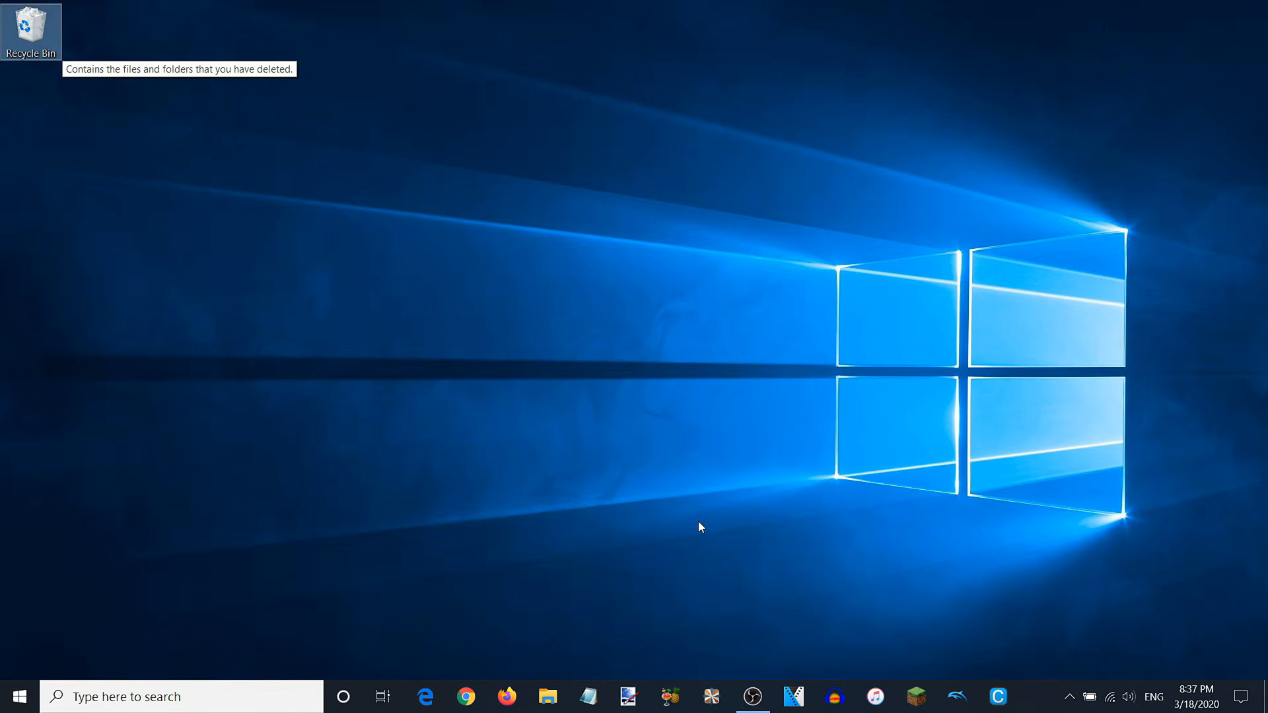
Launch Hybrid and open 20th Century Fox 24FPS.mkv from Downloads as the input file.
{"action": "left_click", "coordinate": [711, 696]}
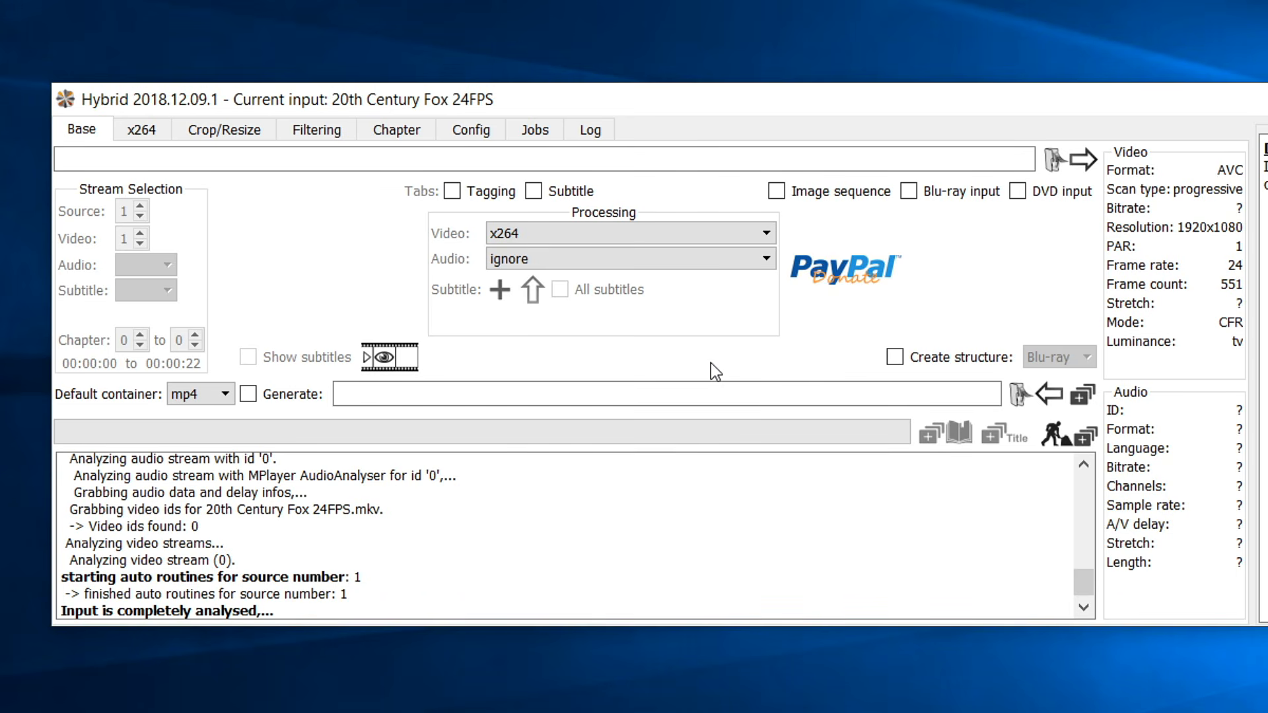
{"action": "left_click", "coordinate": [1063, 163]}
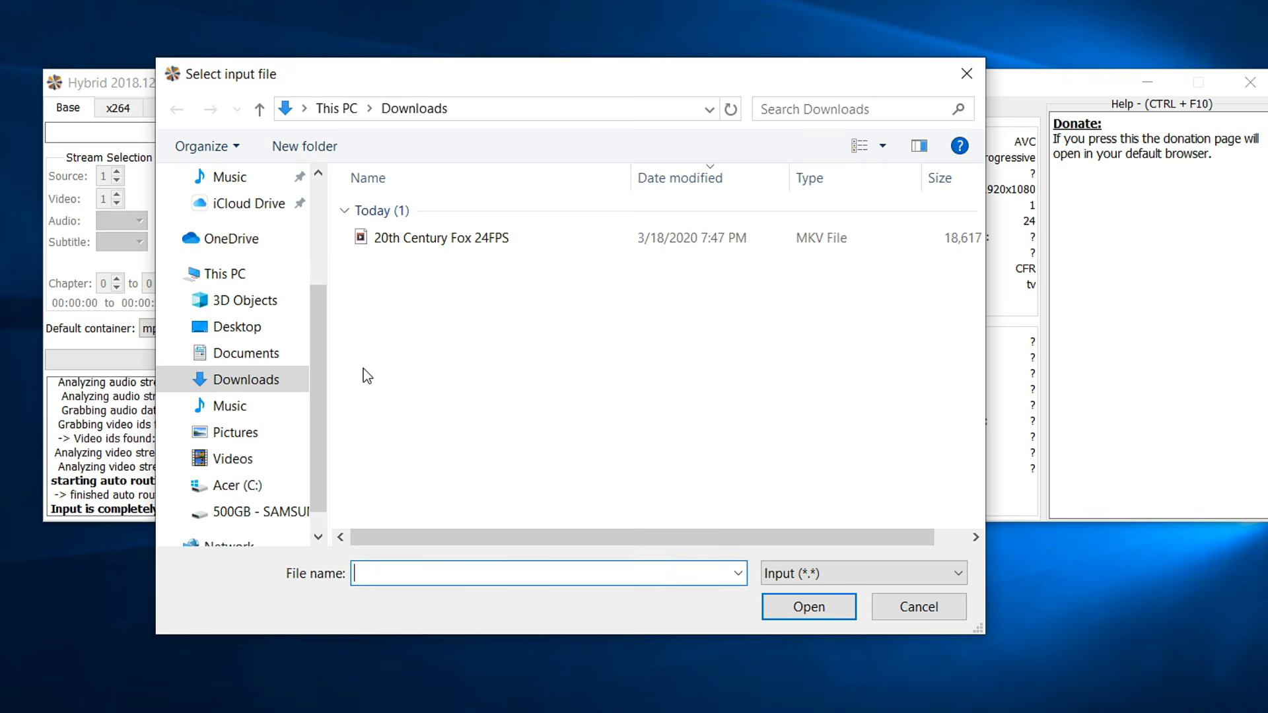
{"action": "left_click_drag", "start_coordinate": [372, 303], "coordinate": [469, 258]}
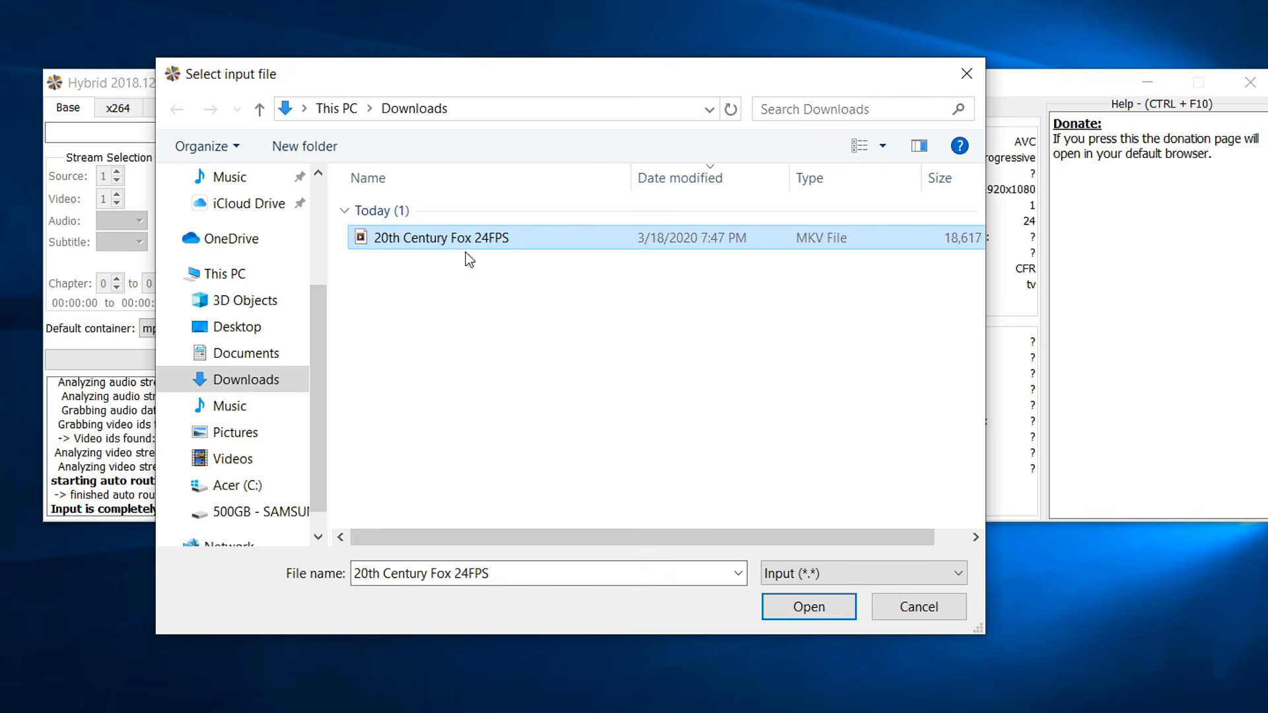
{"action": "left_click", "coordinate": [782, 603]}
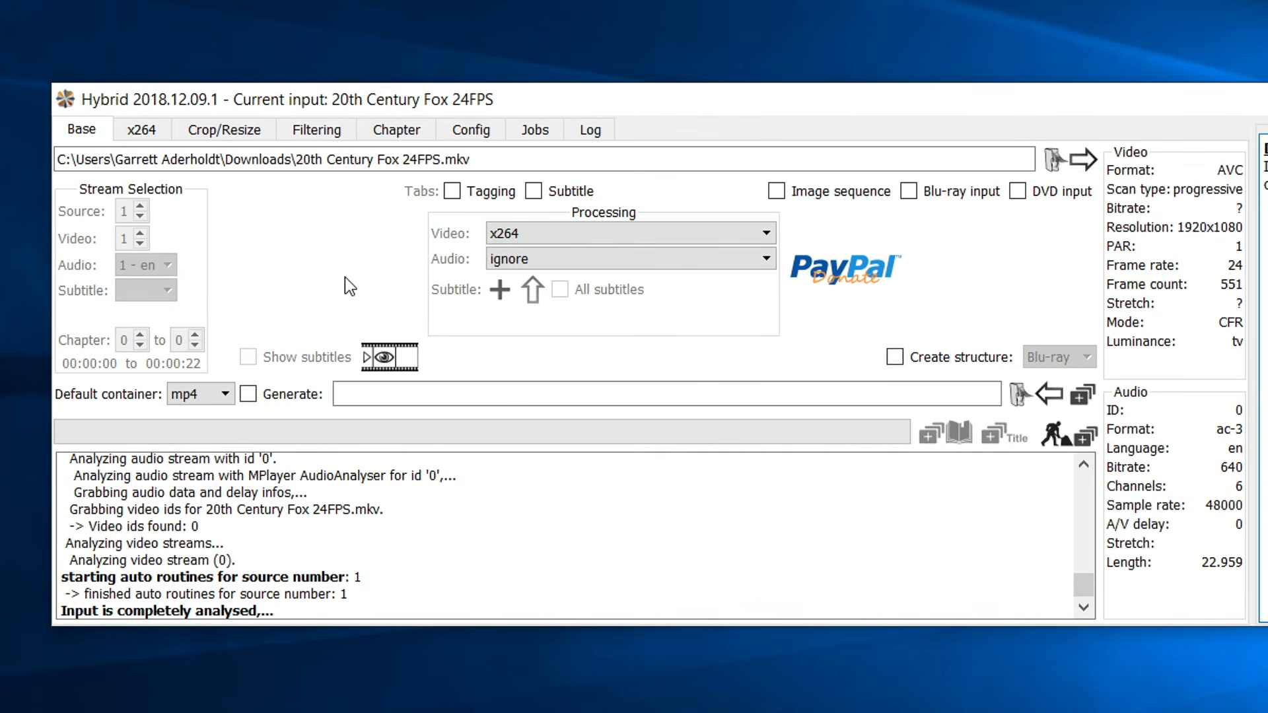
Keep x264 in the video encoder list and choose custom for audio processing.
{"action": "left_click", "coordinate": [552, 239]}
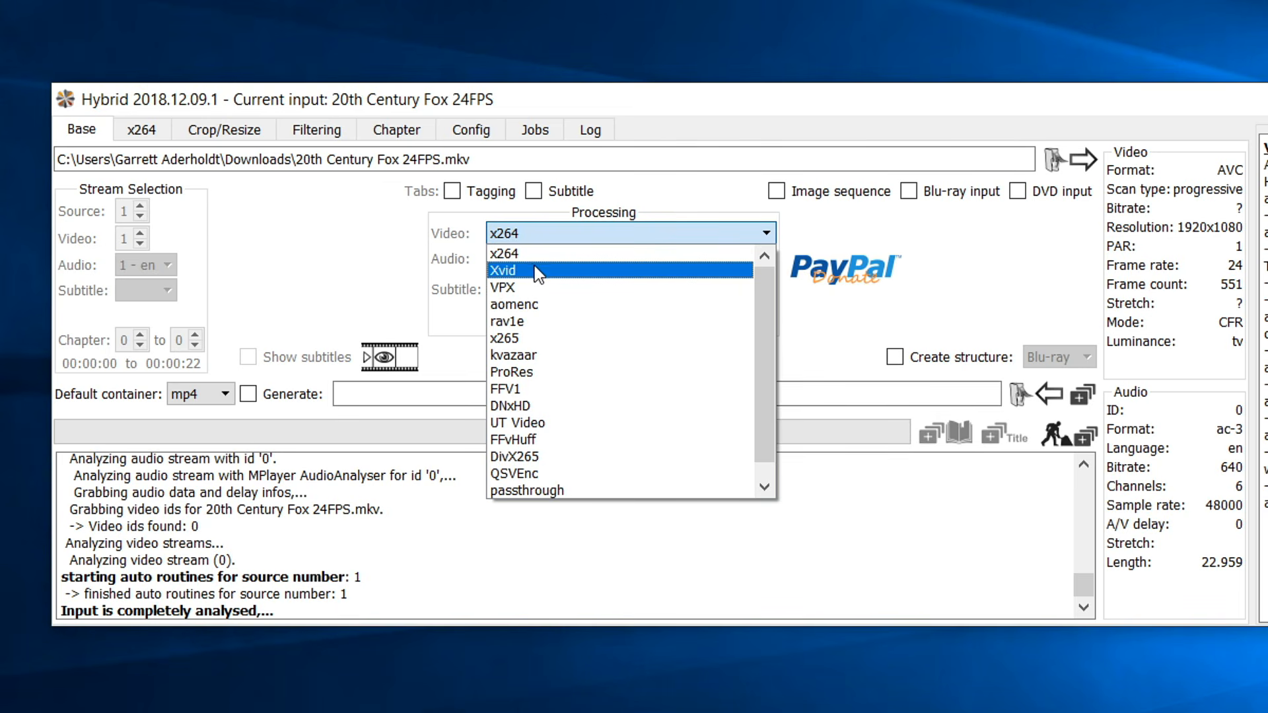
{"action": "left_click_drag", "start_coordinate": [760, 296], "coordinate": [763, 341]}
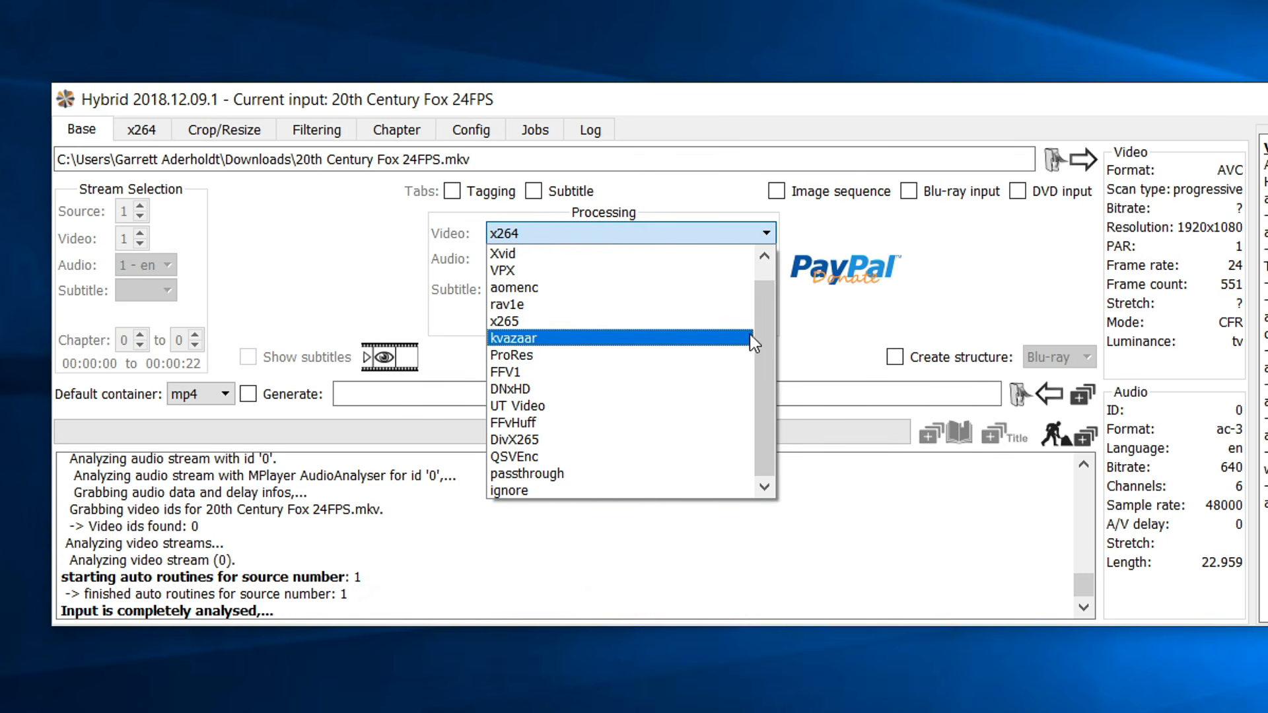
{"action": "mouse_move", "coordinate": [758, 332]}
{"action": "left_mouse_down"}
{"action": "mouse_move", "coordinate": [755, 277]}
{"action": "mouse_move", "coordinate": [769, 349]}
{"action": "left_mouse_up"}
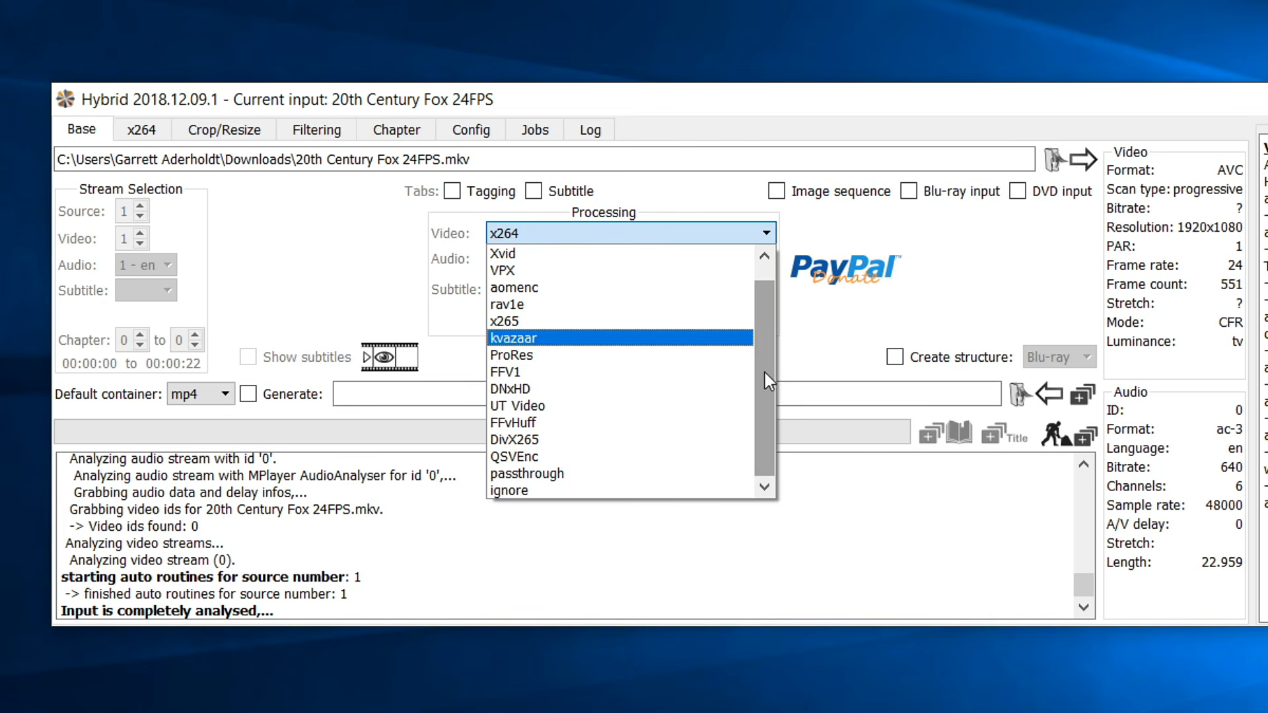
{"action": "left_click_drag", "start_coordinate": [765, 373], "coordinate": [764, 319]}
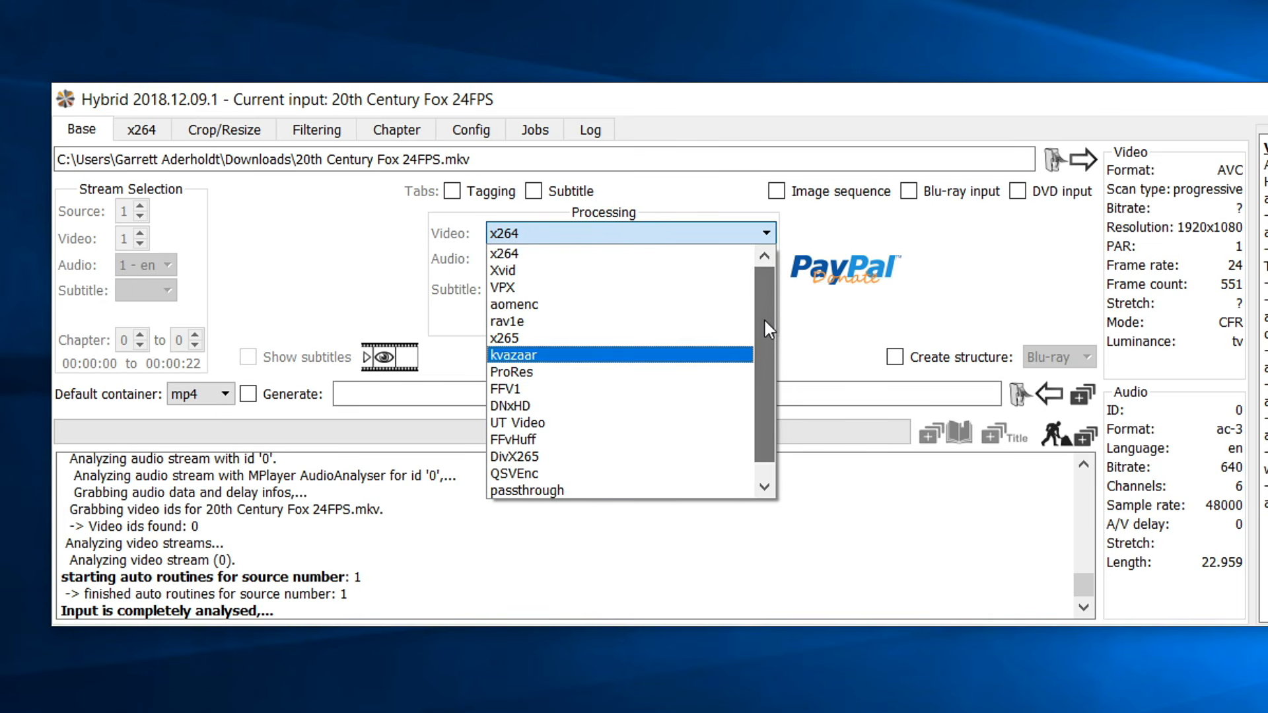
{"action": "left_click", "coordinate": [519, 253]}
{"action": "left_click", "coordinate": [685, 256]}
{"action": "left_click", "coordinate": [686, 304]}
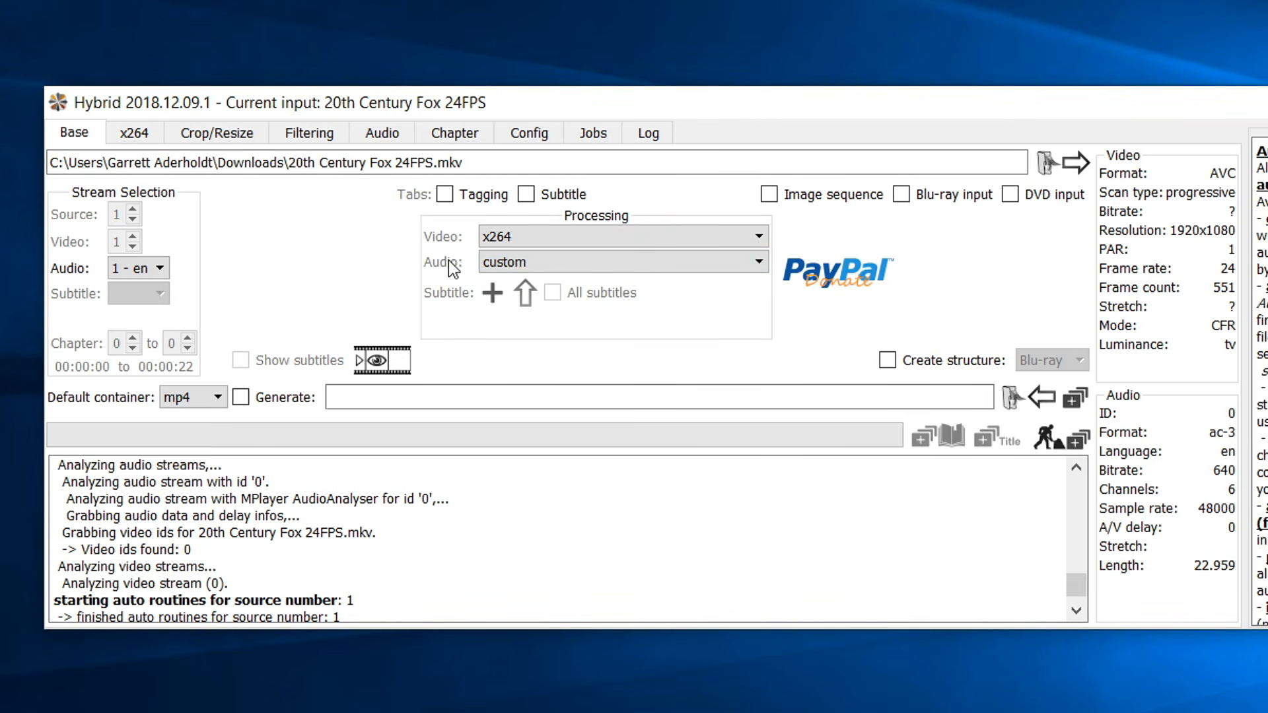
Set the x264 bitrate to 12500 kbit/s with 2-pass encoding and fast first pass off.
{"action": "left_click", "coordinate": [134, 133]}
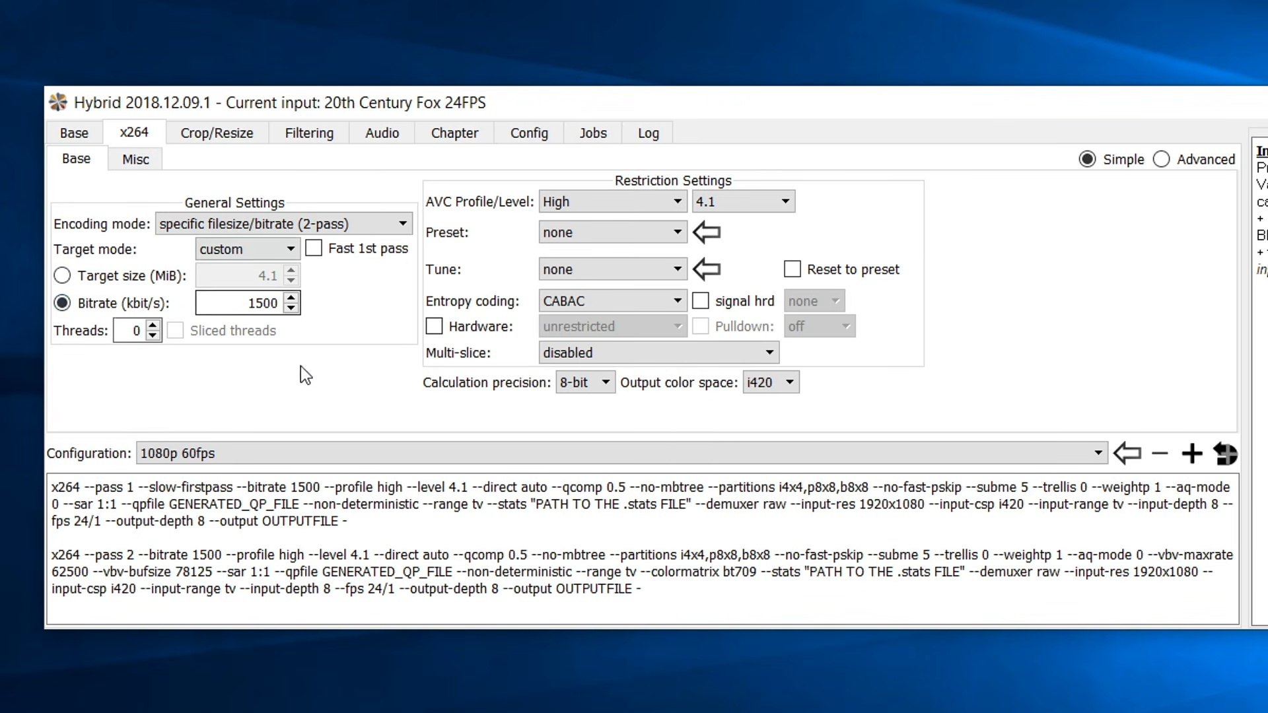
{"action": "left_click", "coordinate": [91, 131]}
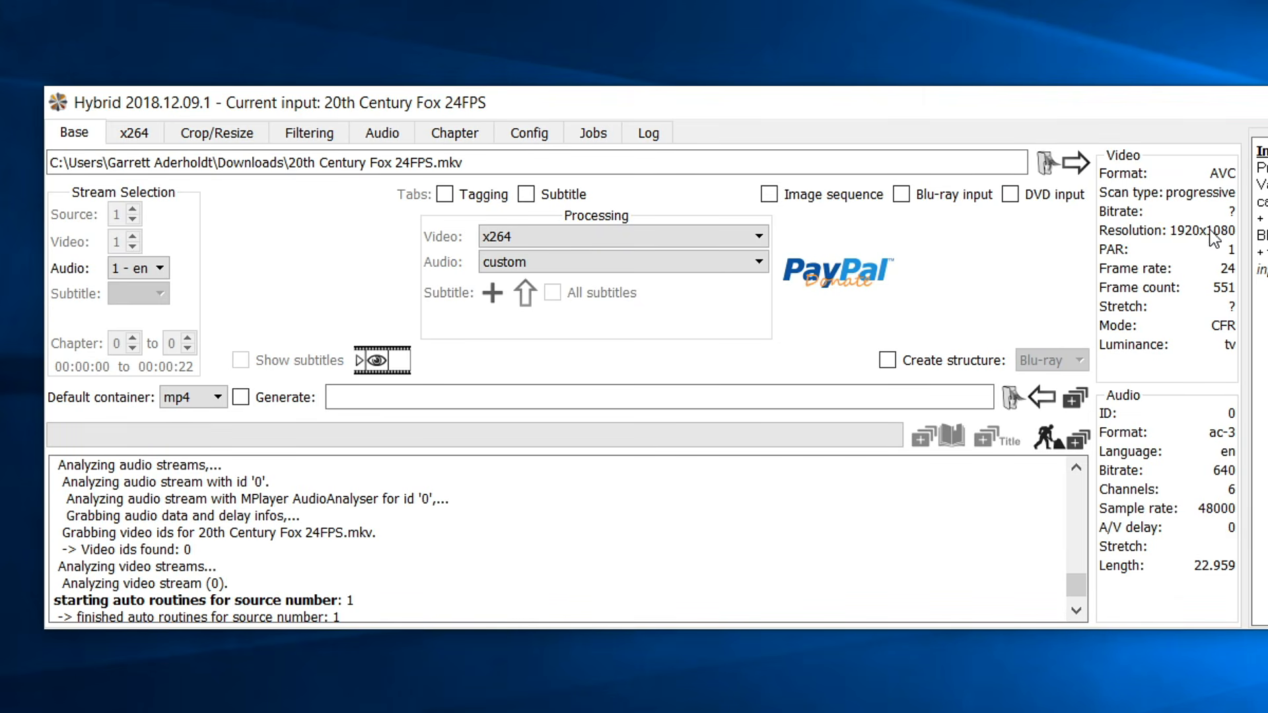
{"action": "left_click", "coordinate": [135, 132]}
{"action": "left_click_drag", "start_coordinate": [246, 303], "coordinate": [309, 304]}
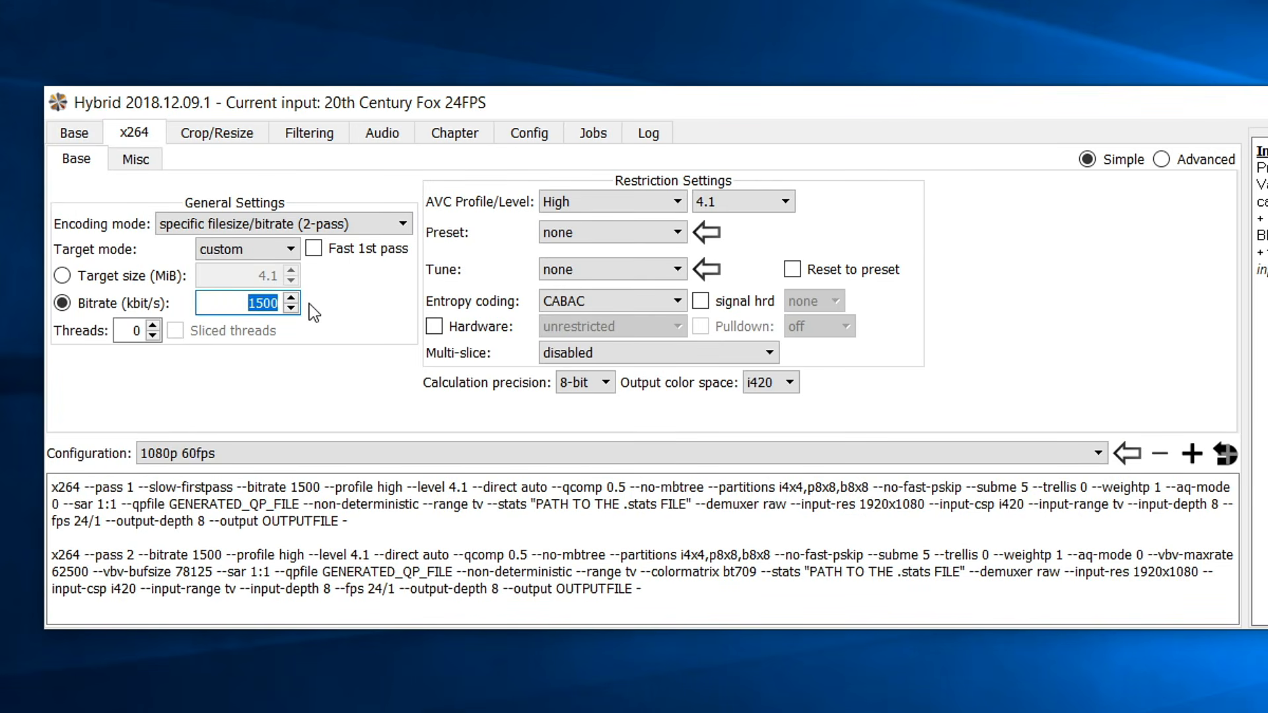
{"action": "type", "text": "12500"}
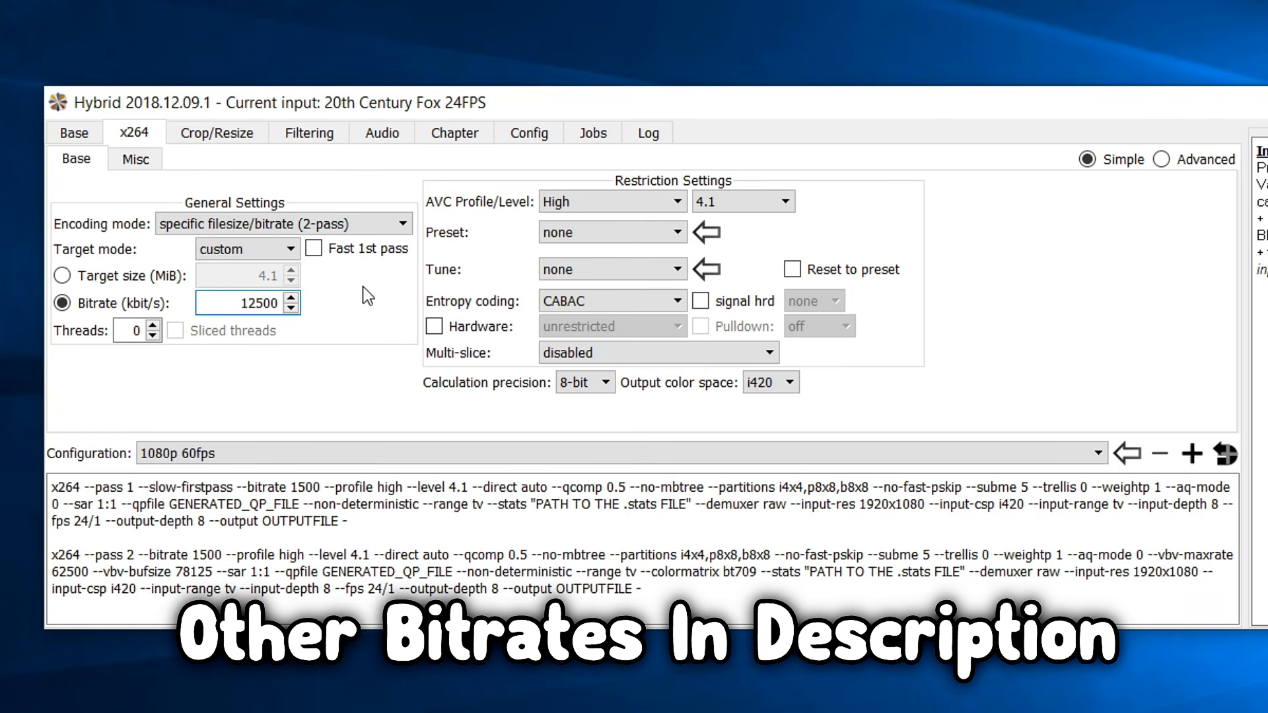
{"action": "left_click", "coordinate": [352, 225]}
{"action": "left_click", "coordinate": [352, 242]}
{"action": "left_click", "coordinate": [357, 249]}
{"action": "left_click", "coordinate": [359, 249]}
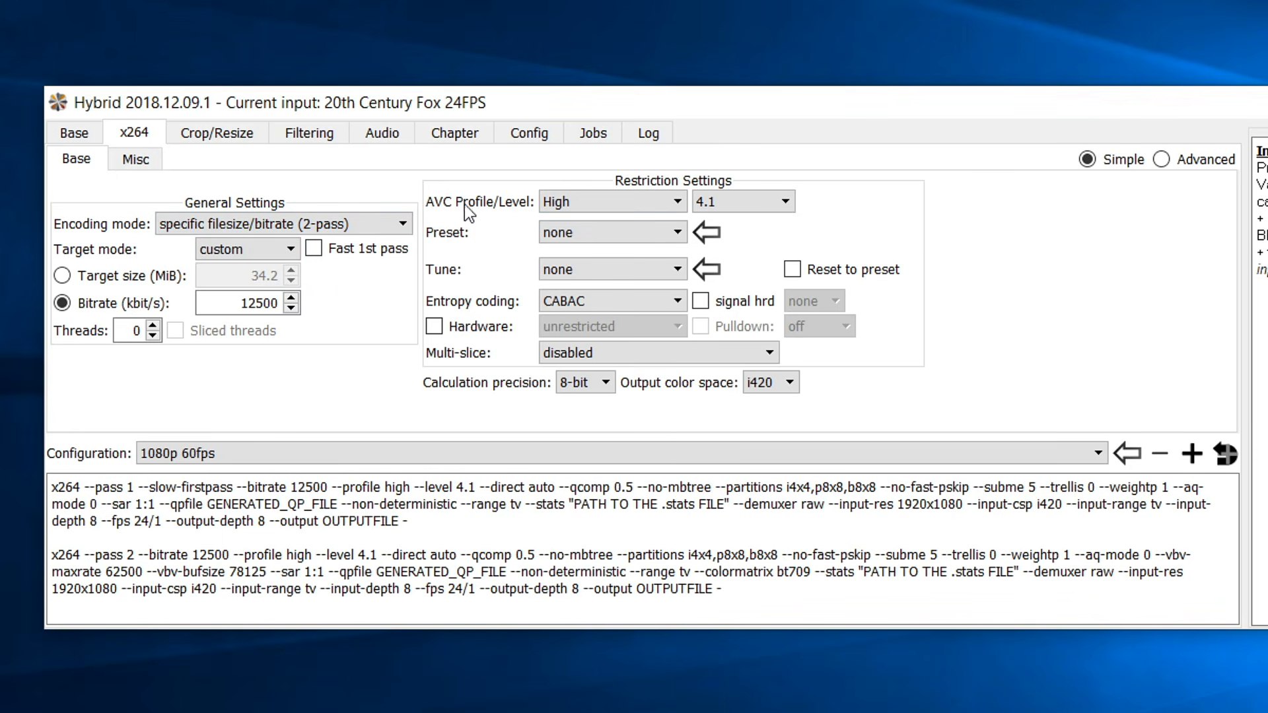
Keep the High profile, set AVC level 4.2, and leave preset and tune at none.
{"action": "left_click", "coordinate": [640, 200]}
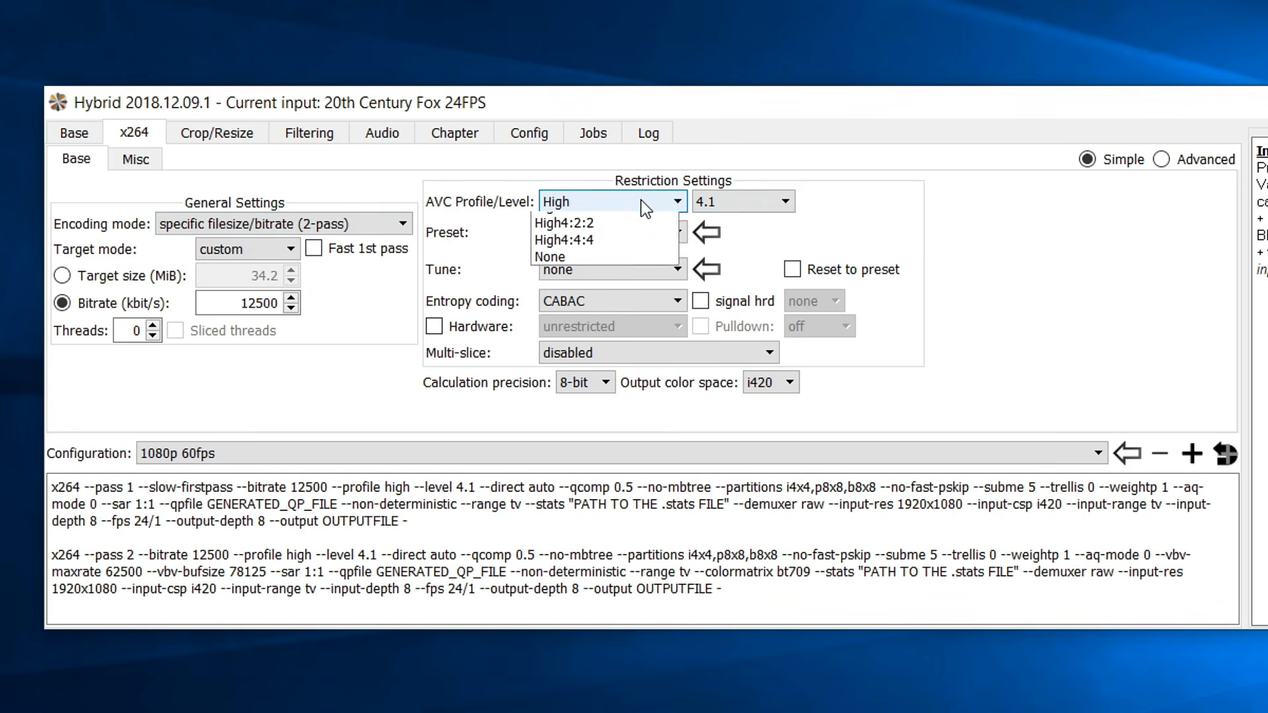
{"action": "left_click", "coordinate": [647, 254]}
{"action": "left_click", "coordinate": [754, 205]}
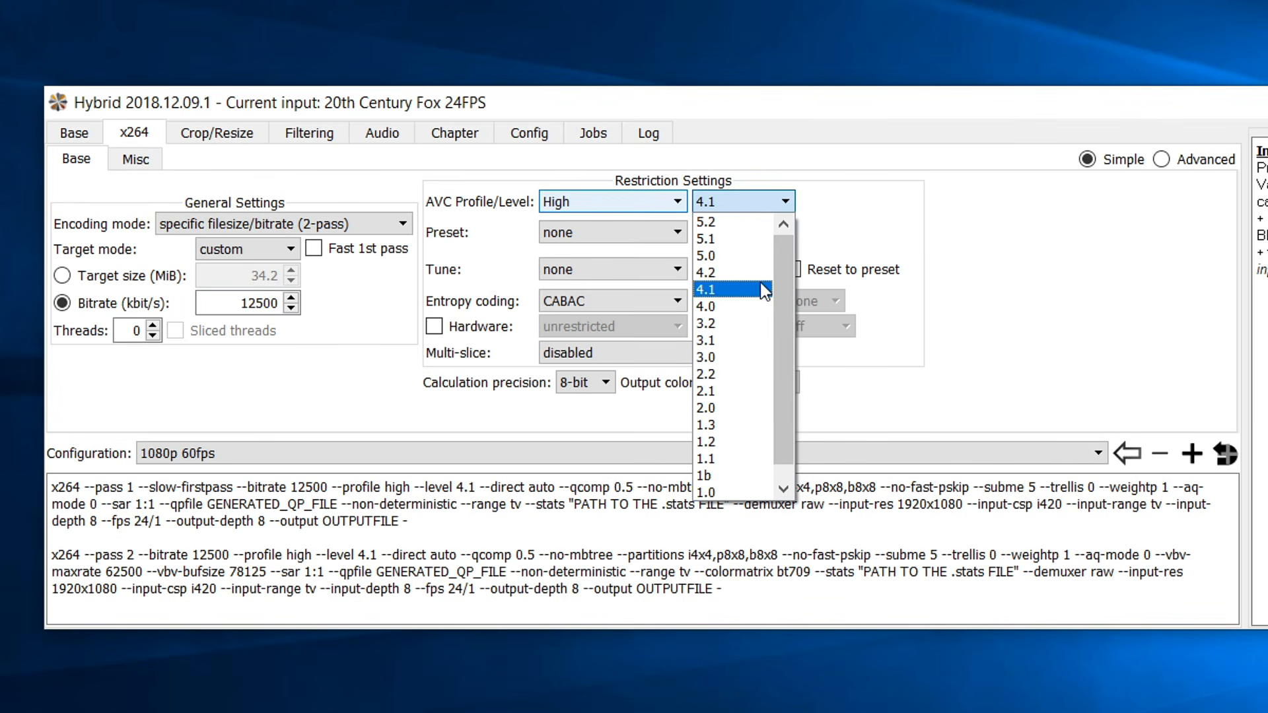
{"action": "left_click", "coordinate": [724, 271]}
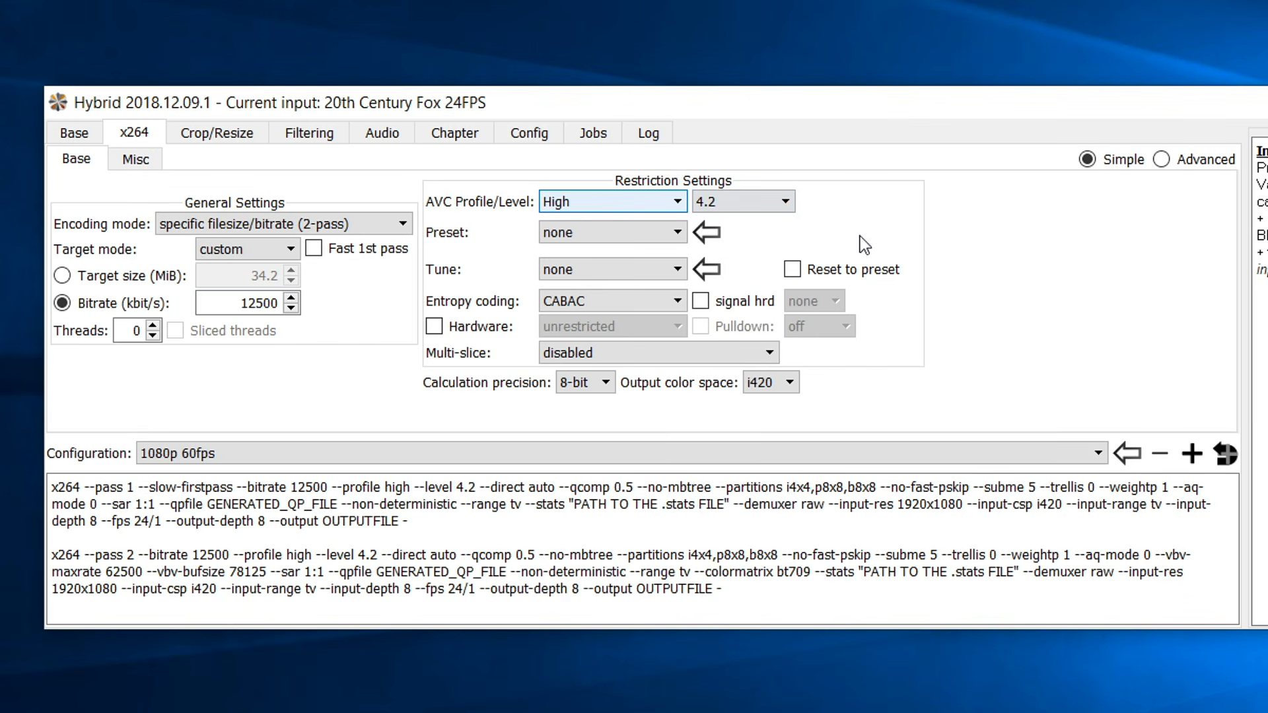
{"action": "left_click", "coordinate": [570, 236]}
{"action": "left_click", "coordinate": [477, 255]}
{"action": "left_click", "coordinate": [583, 265]}
{"action": "left_click", "coordinate": [516, 261]}
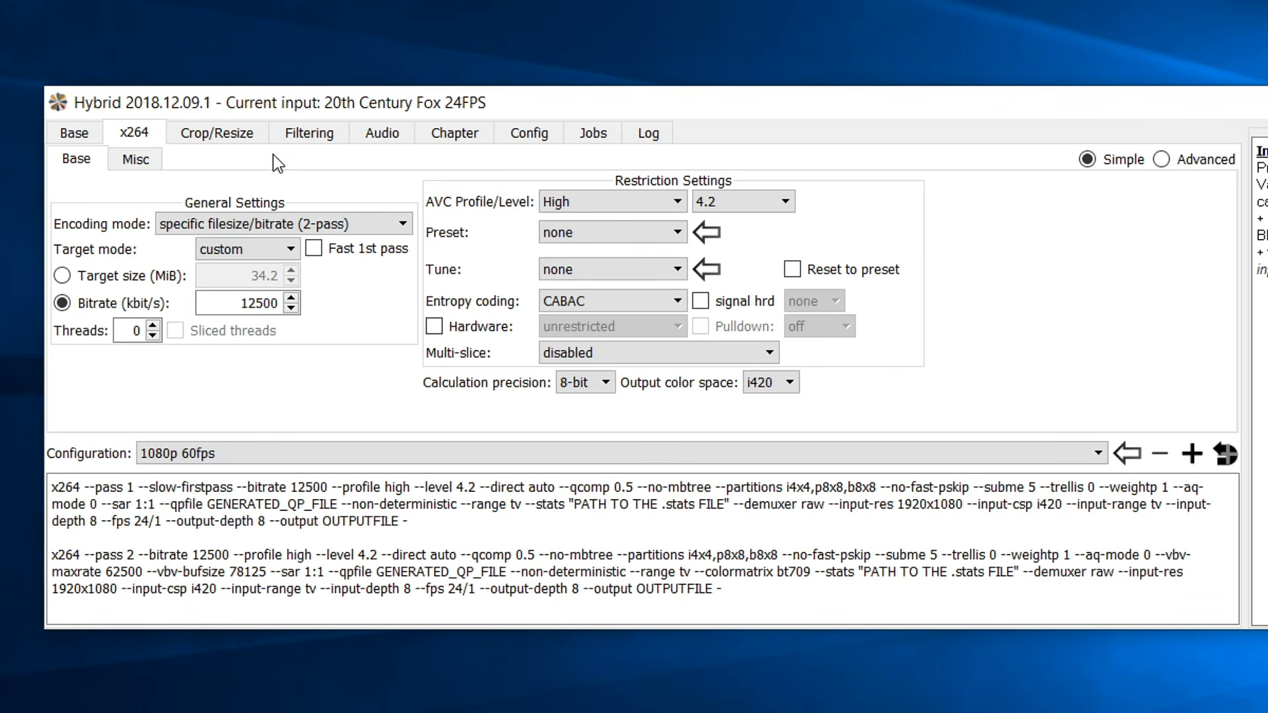
Use Avisynth filter support, set the deinterlacer to none with Auto unchecked.
{"action": "left_click", "coordinate": [300, 131]}
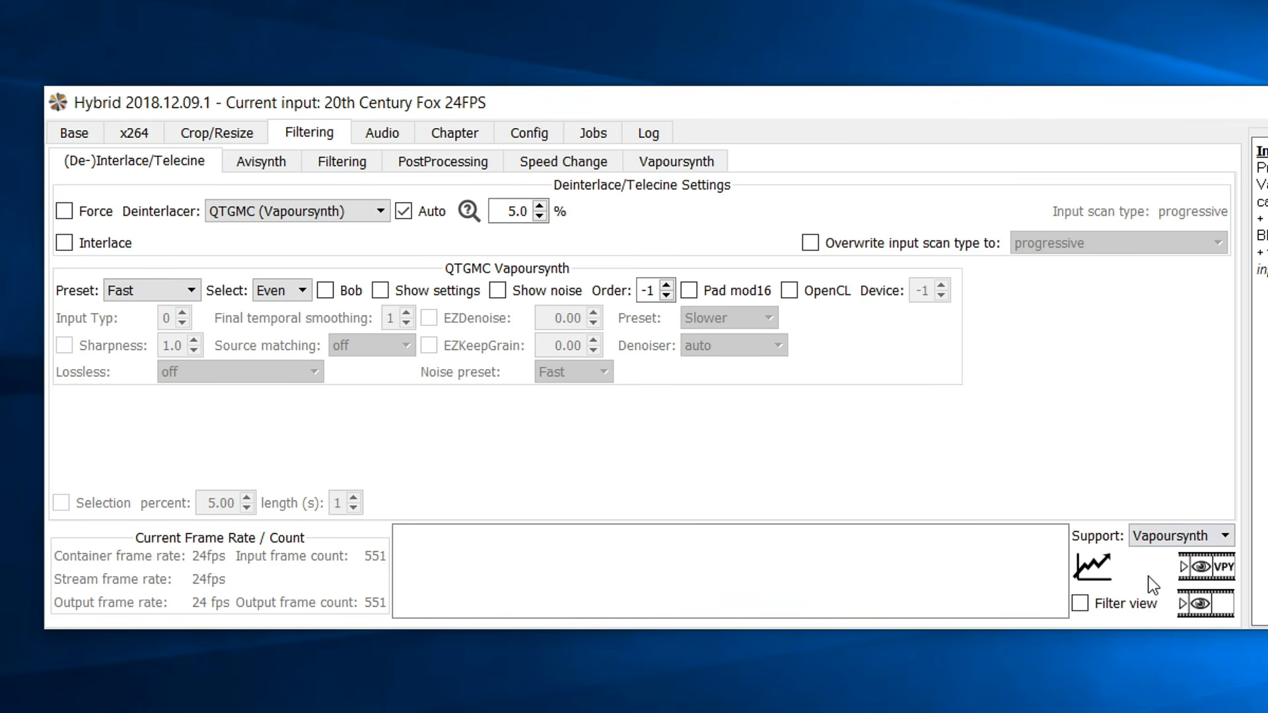
{"action": "left_click", "coordinate": [1145, 540]}
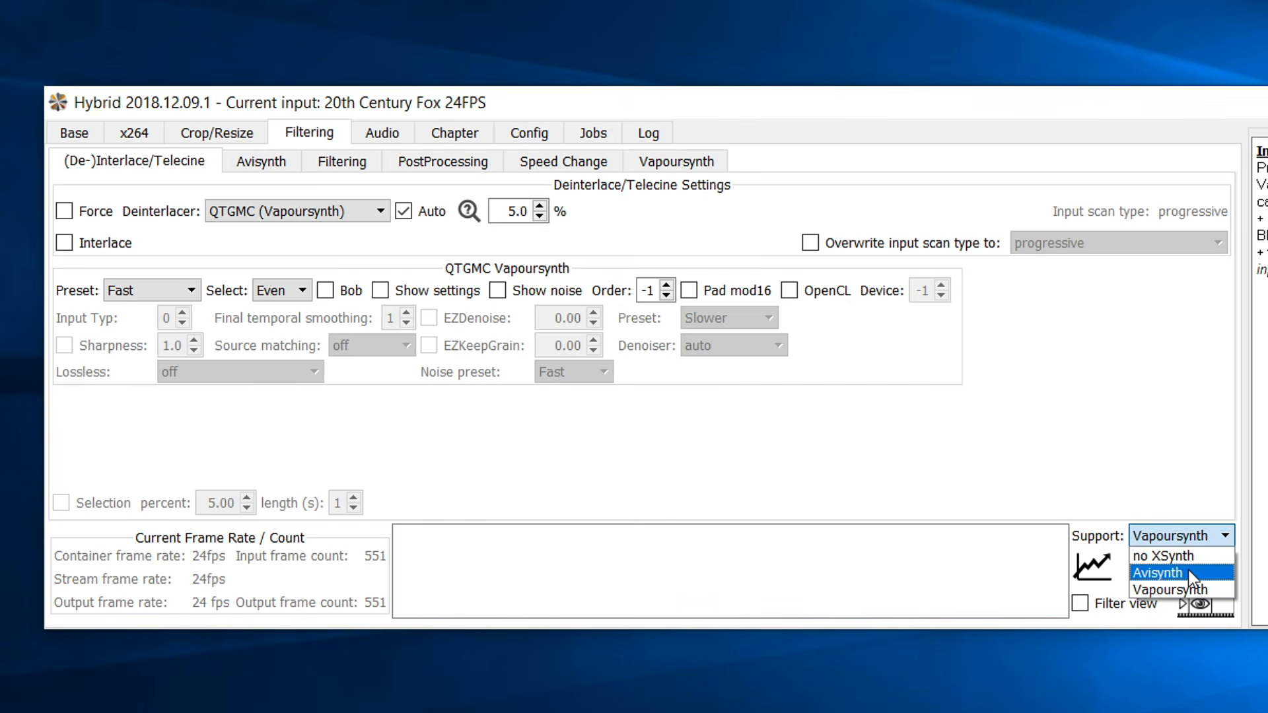
{"action": "left_click", "coordinate": [1189, 573]}
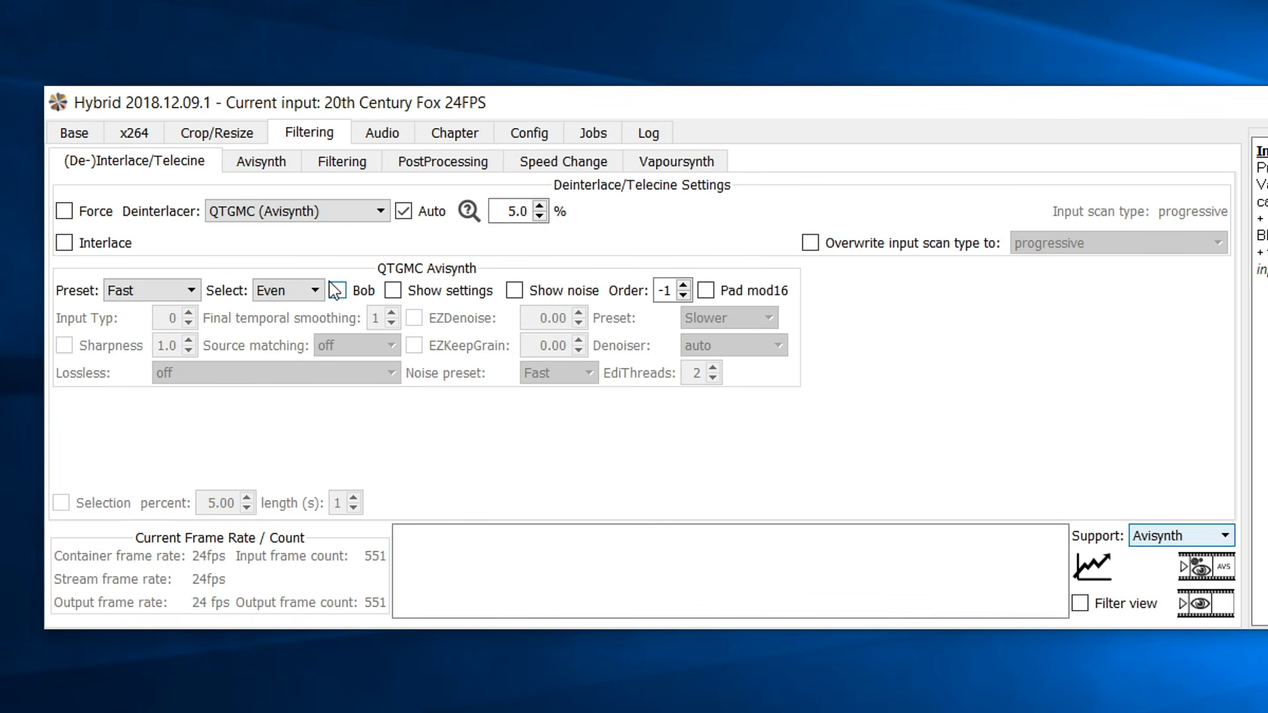
{"action": "left_click", "coordinate": [302, 216]}
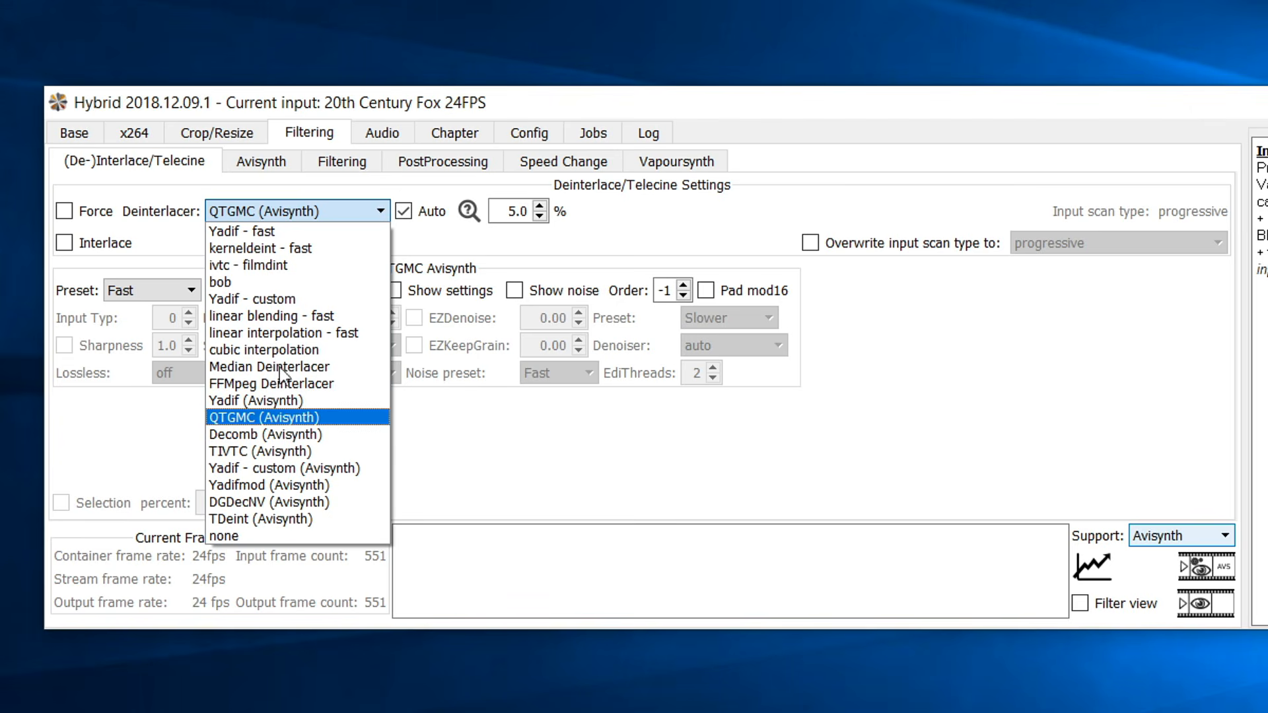
{"action": "left_click", "coordinate": [283, 532]}
{"action": "left_click", "coordinate": [404, 212]}
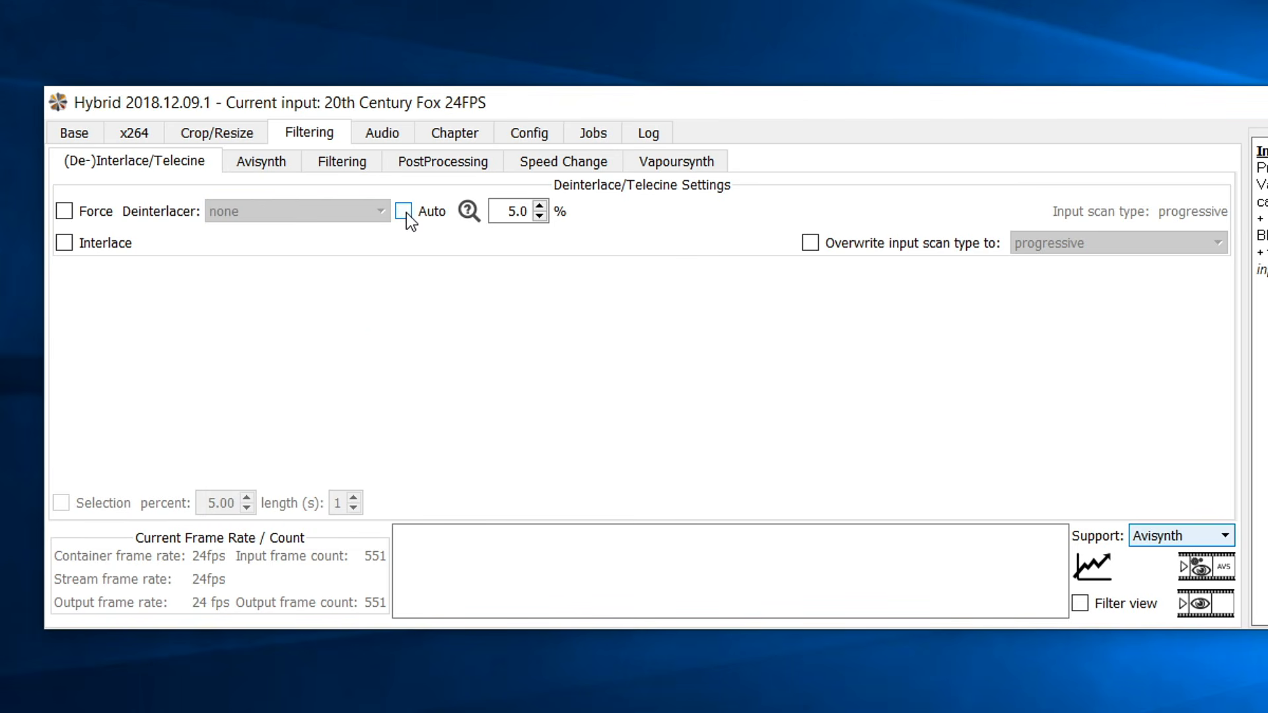
{"action": "left_click", "coordinate": [258, 172]}
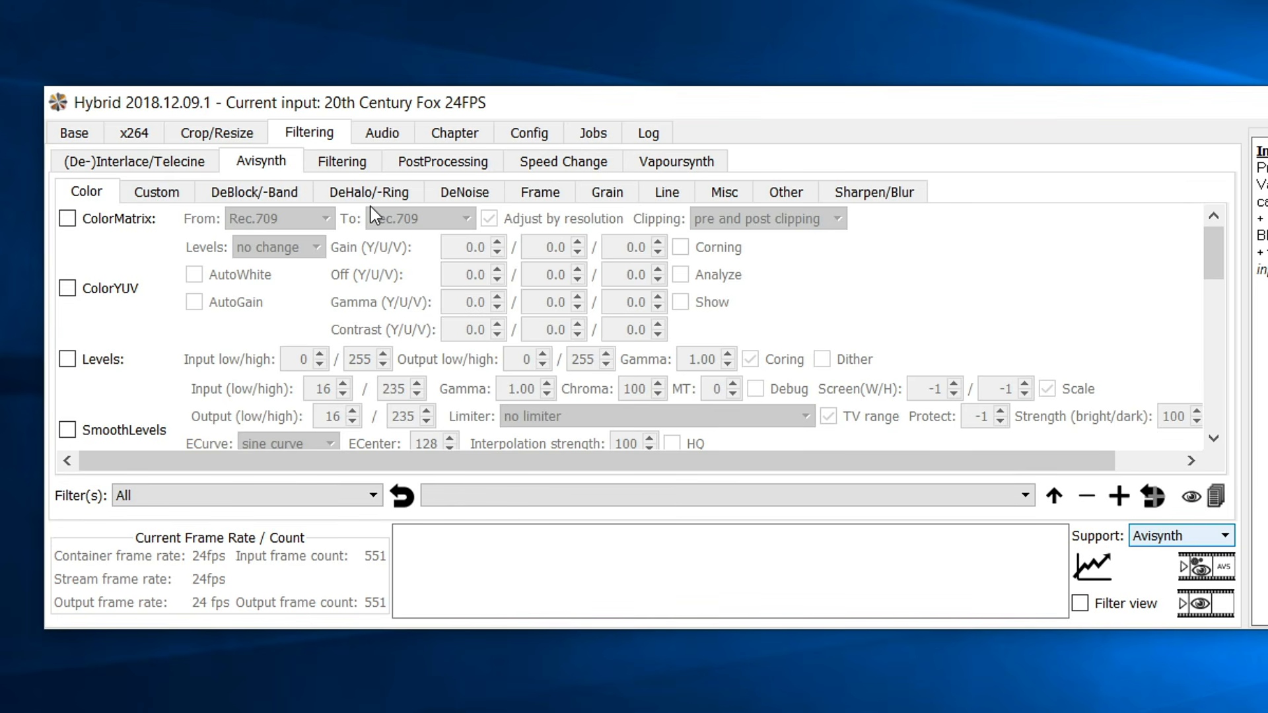
Enable FPS adjust with InterFrame and tick Overwrite for custom Smooth, Super and Analyse.
{"action": "left_click", "coordinate": [541, 195]}
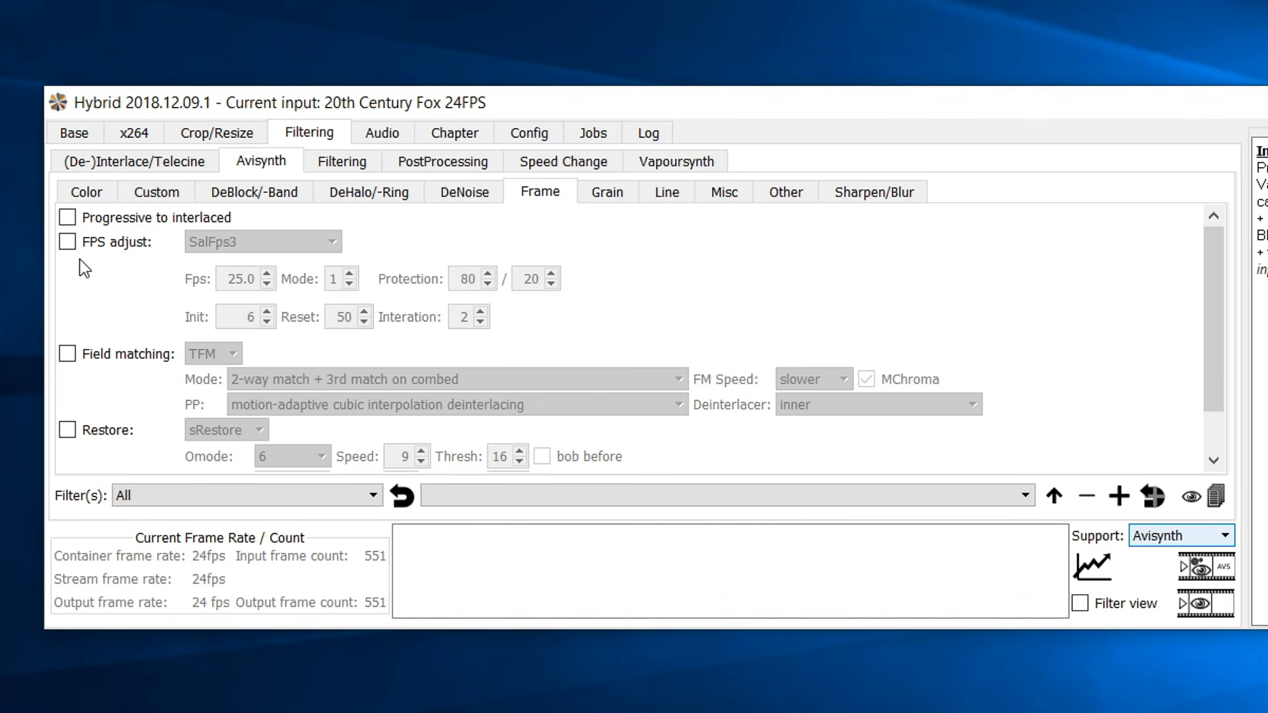
{"action": "left_click", "coordinate": [98, 242]}
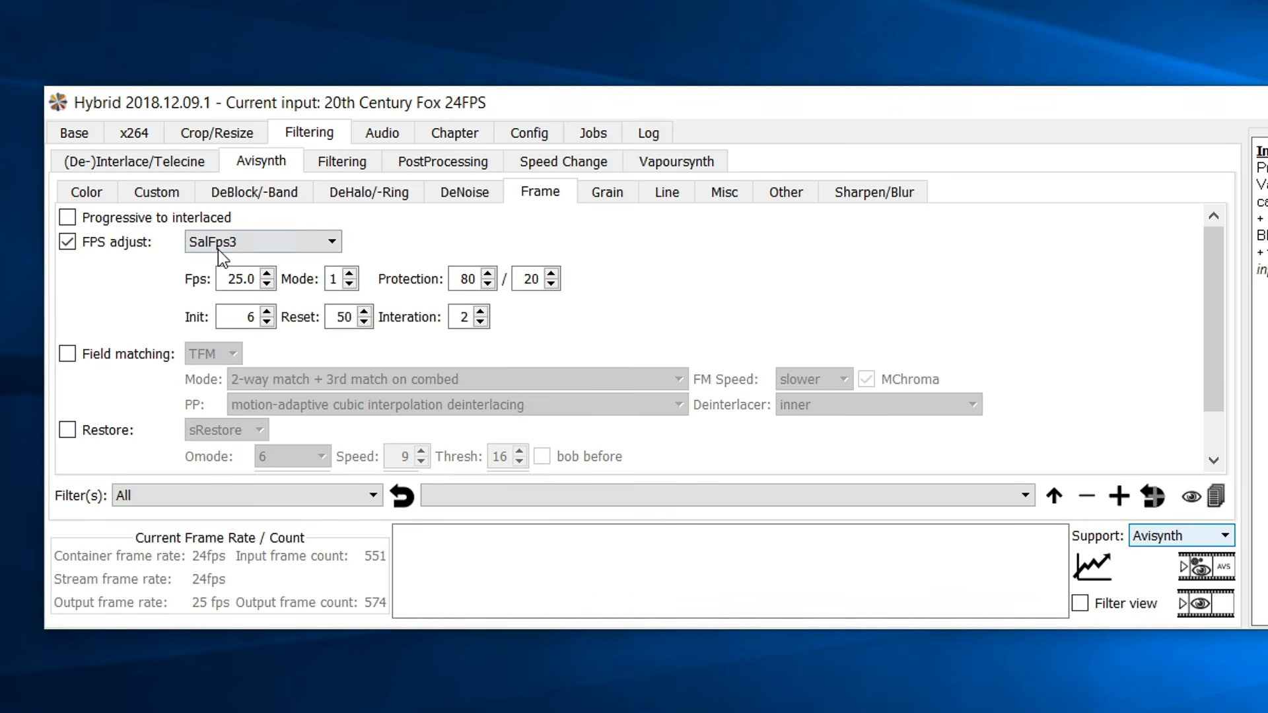
{"action": "left_click", "coordinate": [268, 245]}
{"action": "left_click", "coordinate": [271, 276]}
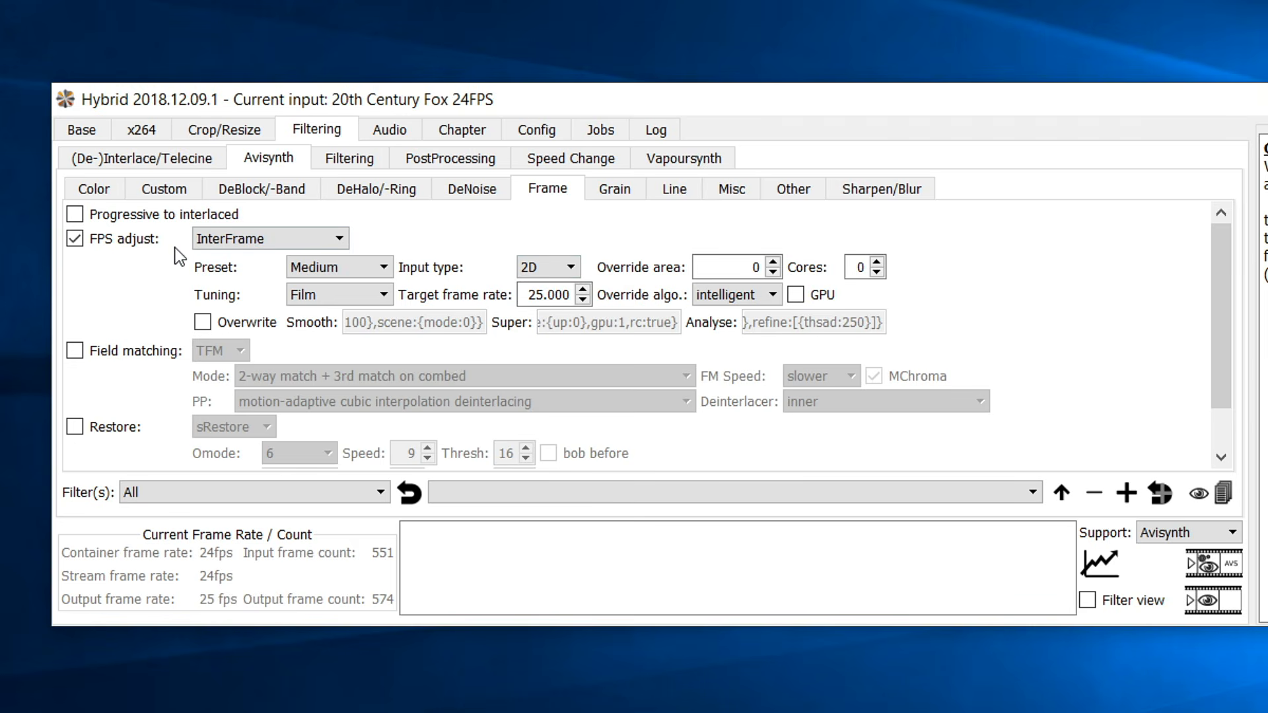
{"action": "left_click", "coordinate": [203, 322]}
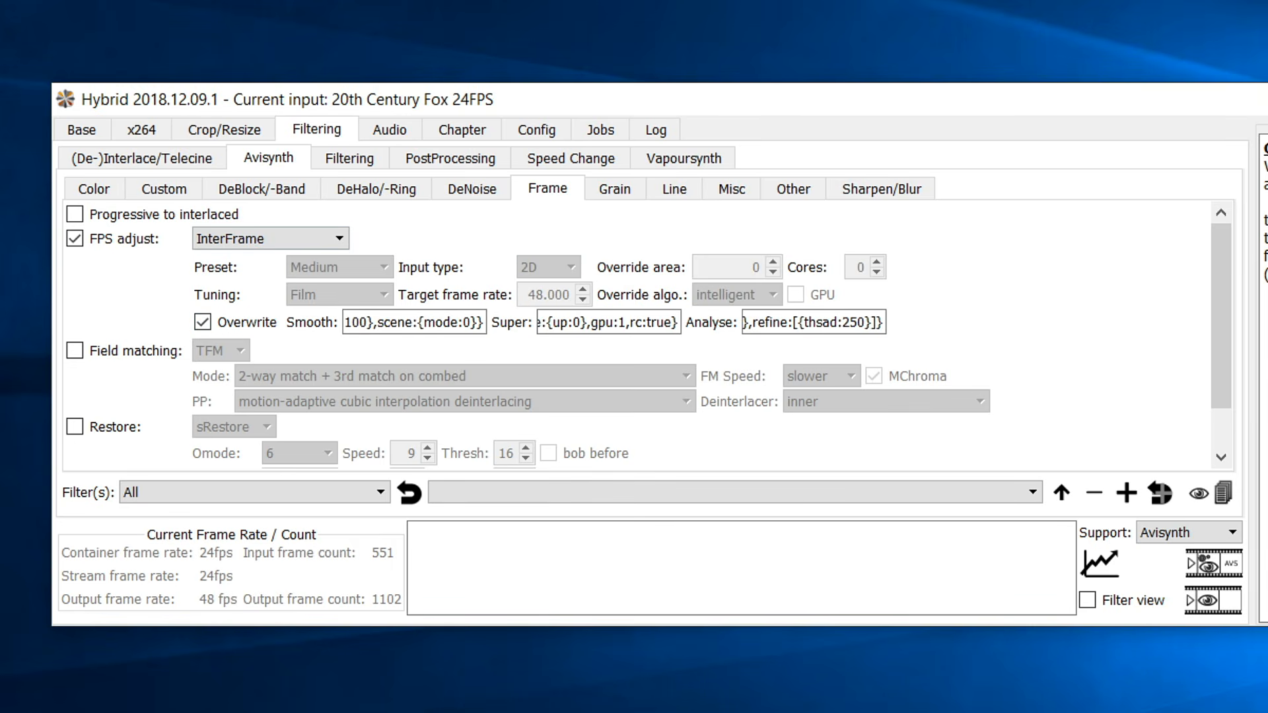
Replace InterFrame's Smooth value with the 24 fps Smooth line copied from the notes.
{"action": "left_click", "coordinate": [665, 712]}
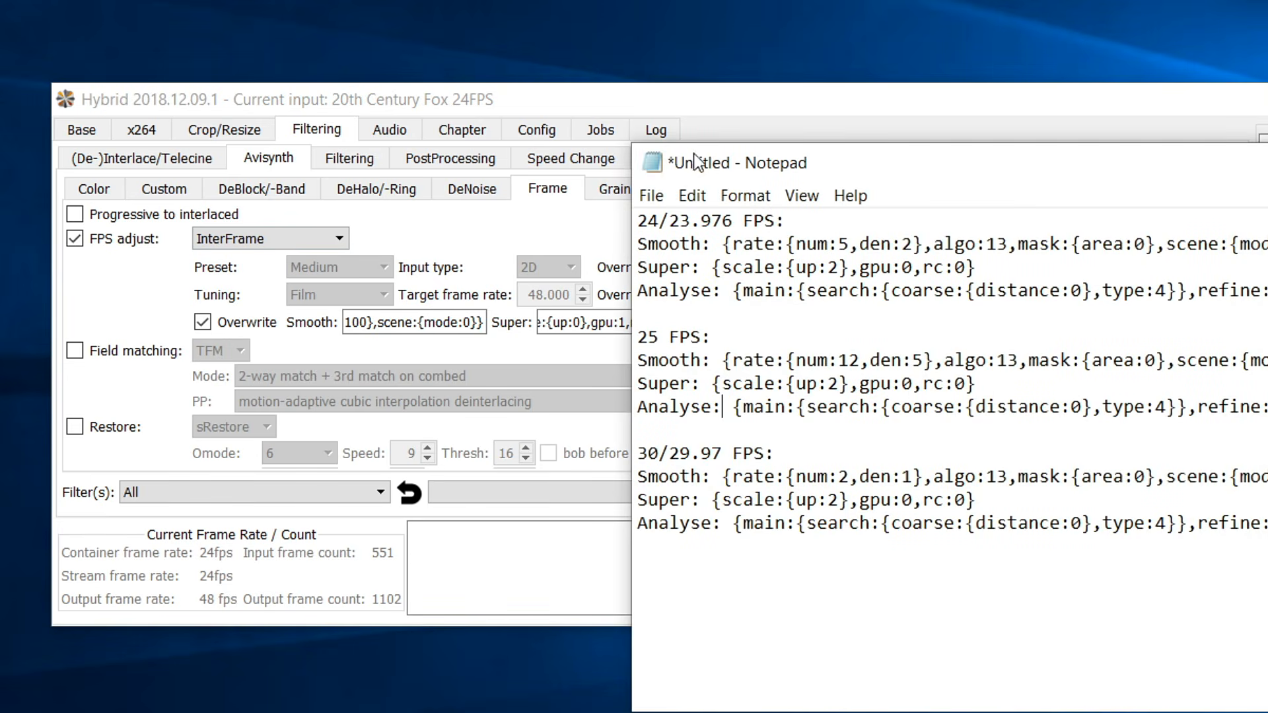
{"action": "left_click_drag", "start_coordinate": [716, 156], "coordinate": [825, 97]}
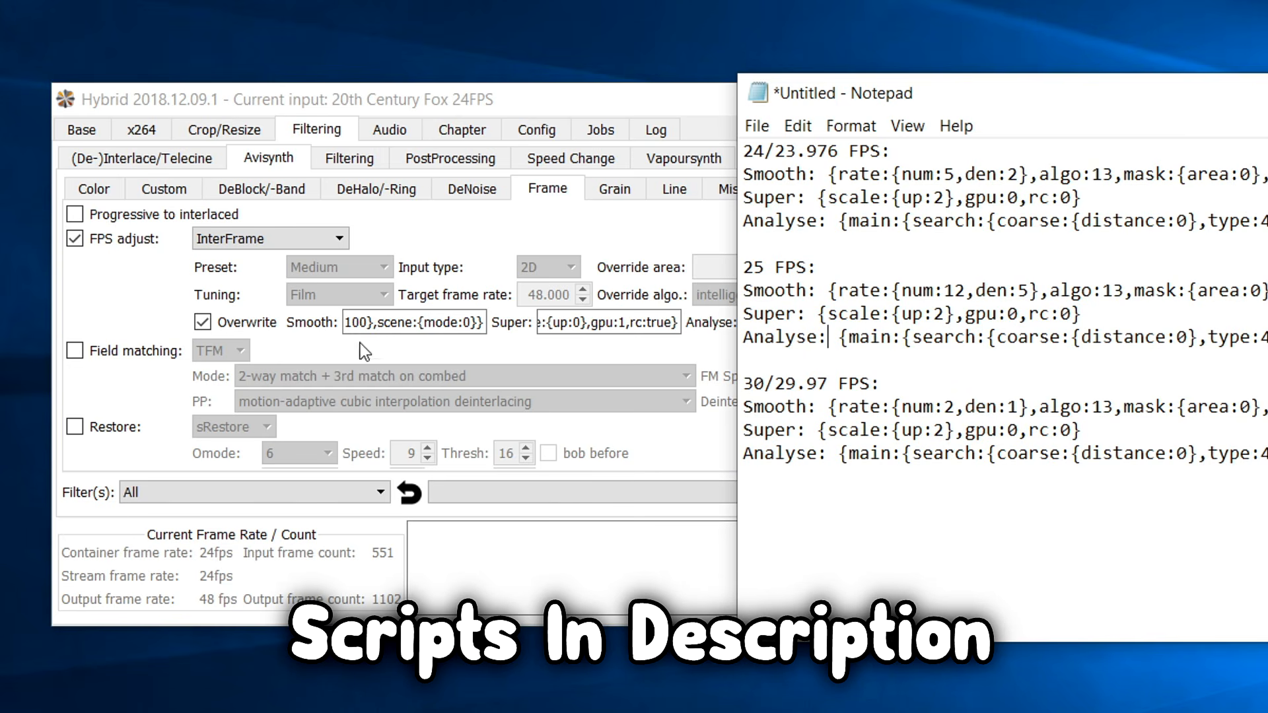
{"action": "left_click_drag", "start_coordinate": [830, 177], "coordinate": [1267, 176]}
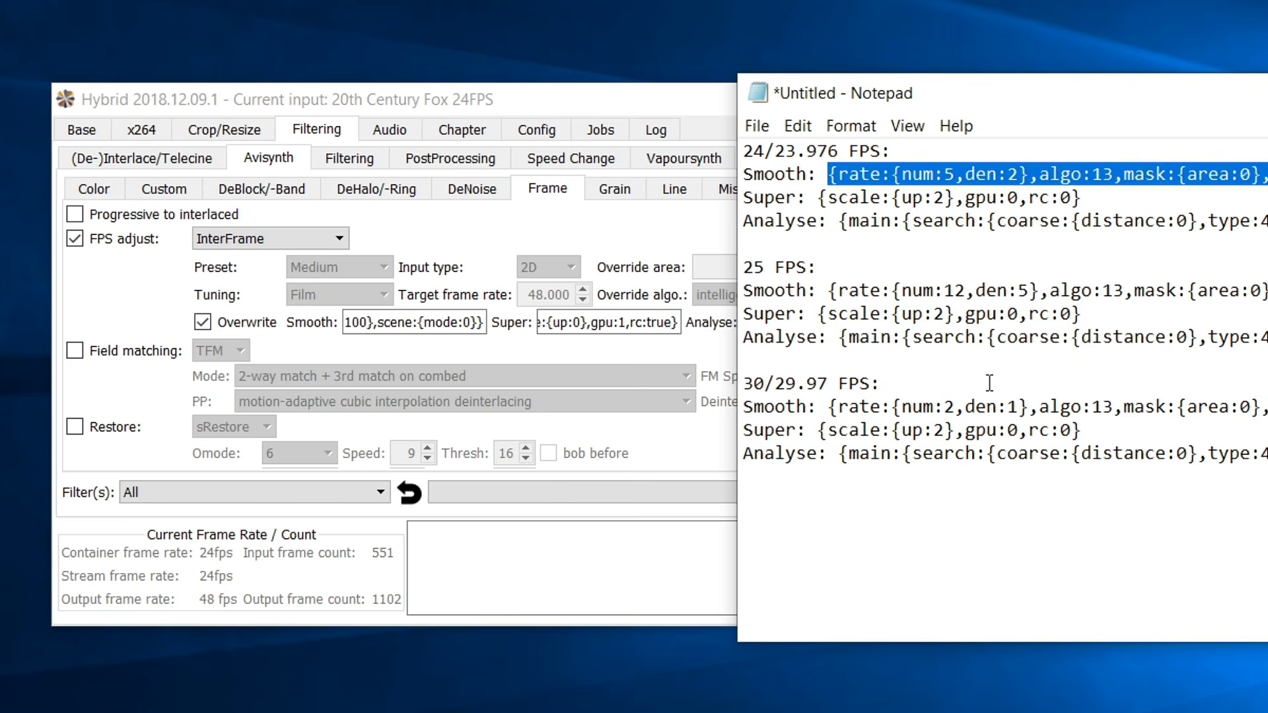
{"action": "left_click", "coordinate": [453, 322]}
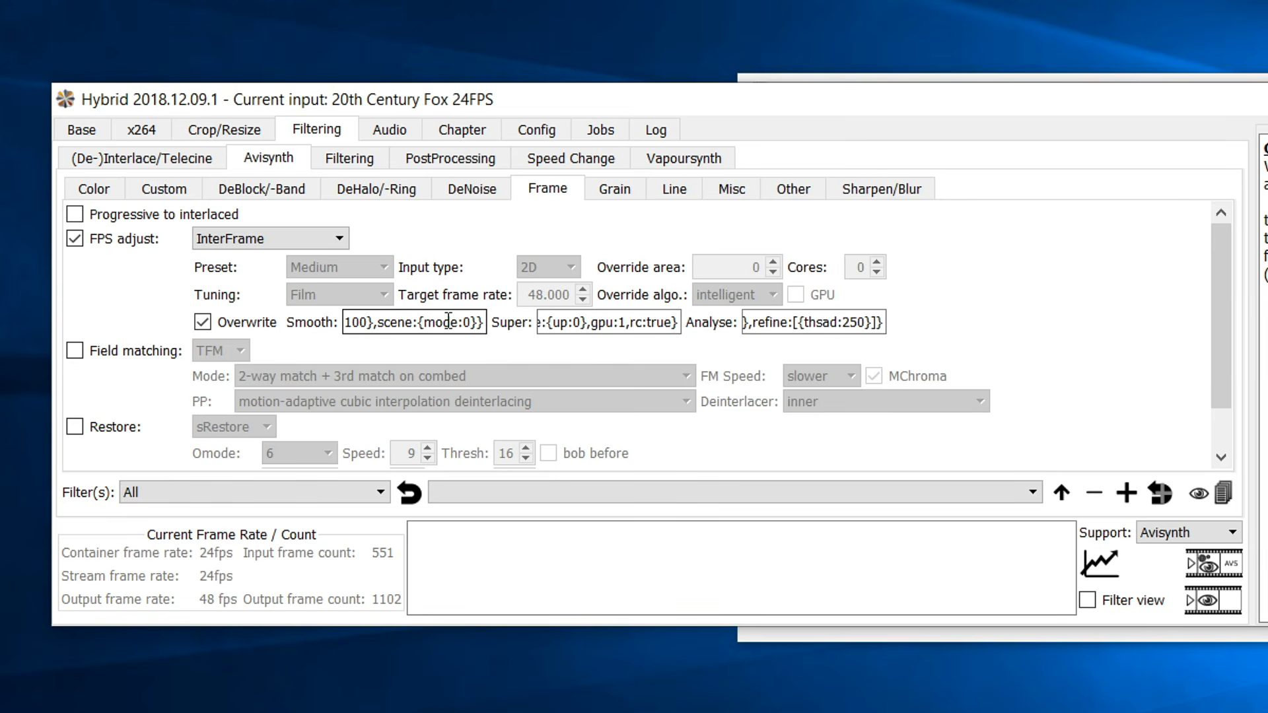
{"action": "right_click", "coordinate": [447, 321]}
{"action": "left_click", "coordinate": [425, 324]}
{"action": "key", "text": "ctrl+a"}
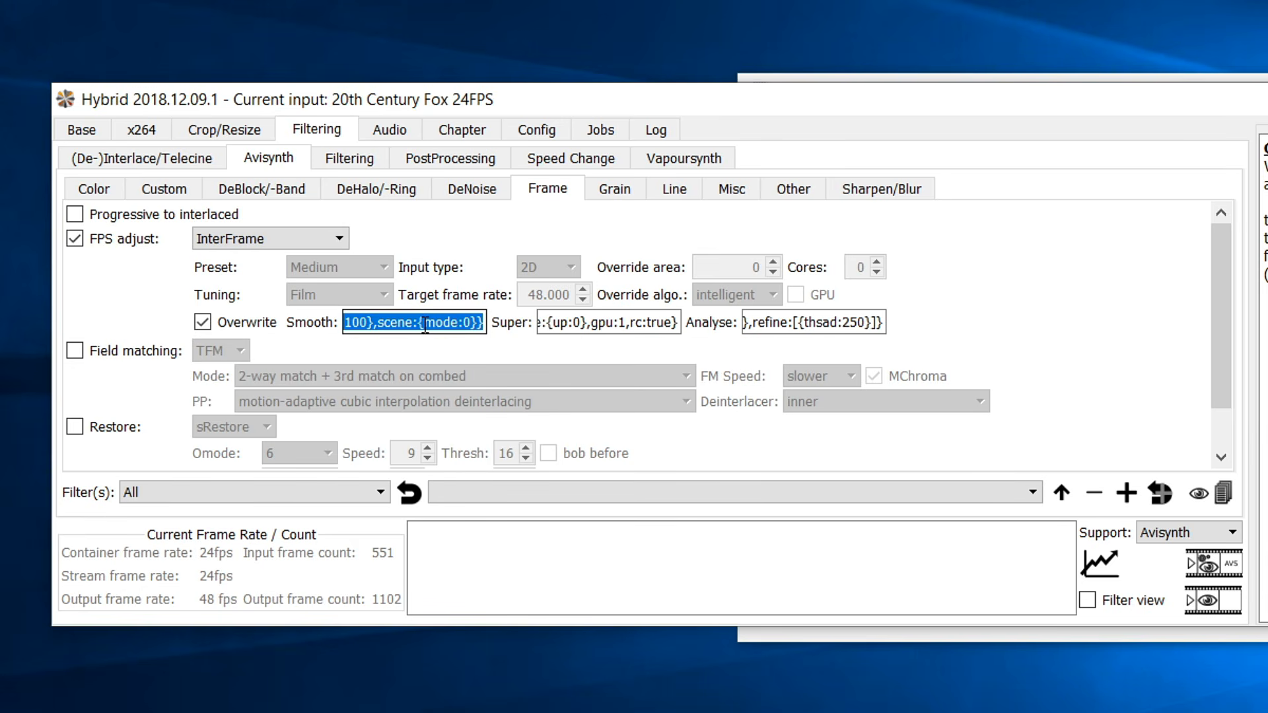
{"action": "key", "text": "Delete"}
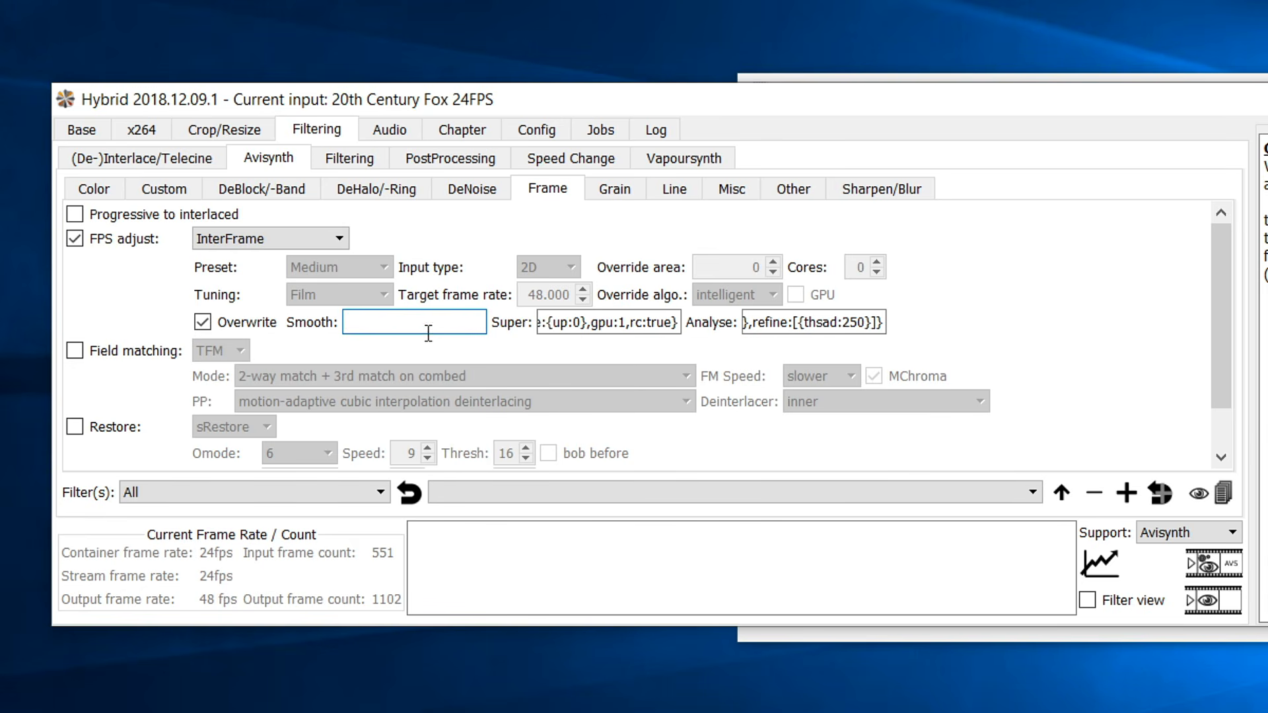
{"action": "key", "text": "ctrl+v"}
Paste the 24 fps Super line from the notes into the Super field.
{"action": "left_click", "coordinate": [784, 637]}
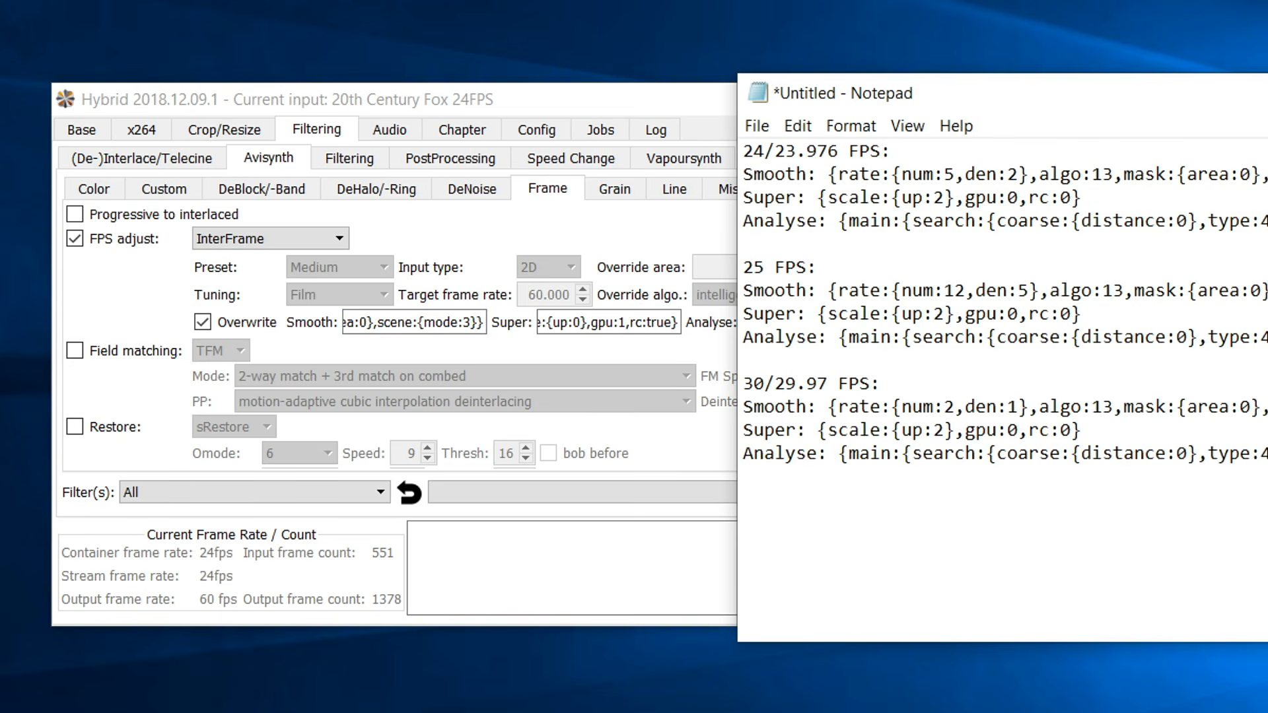
{"action": "left_click_drag", "start_coordinate": [816, 201], "coordinate": [1088, 203]}
{"action": "key", "text": "ctrl+c"}
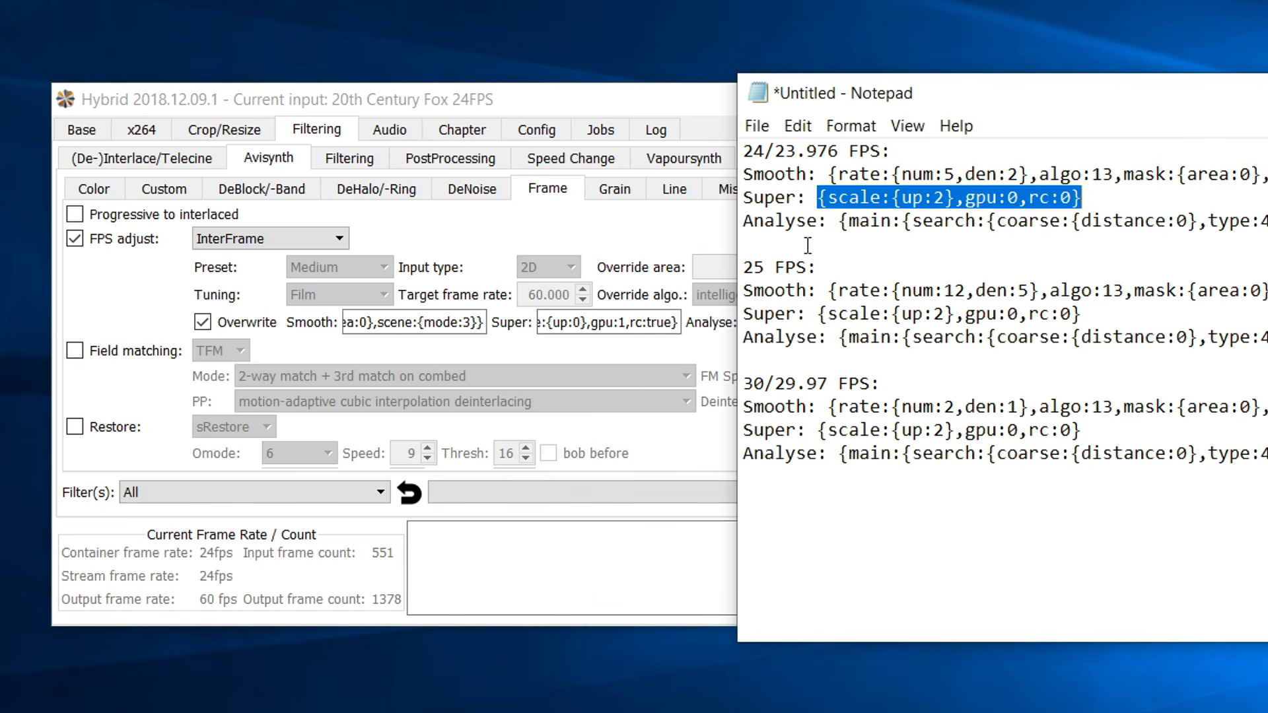
{"action": "left_click", "coordinate": [654, 322]}
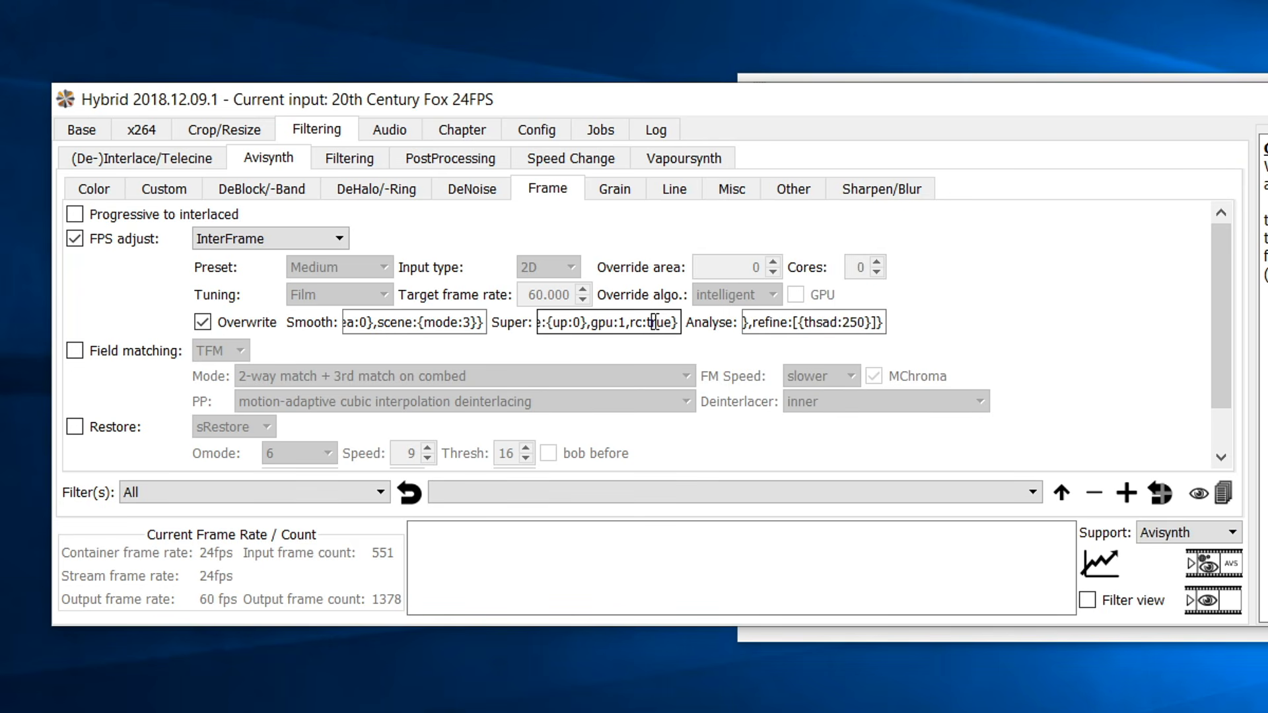
{"action": "key", "text": "ctrl+a"}
{"action": "key", "text": "BackSpace"}
{"action": "key", "text": "ctrl+v"}
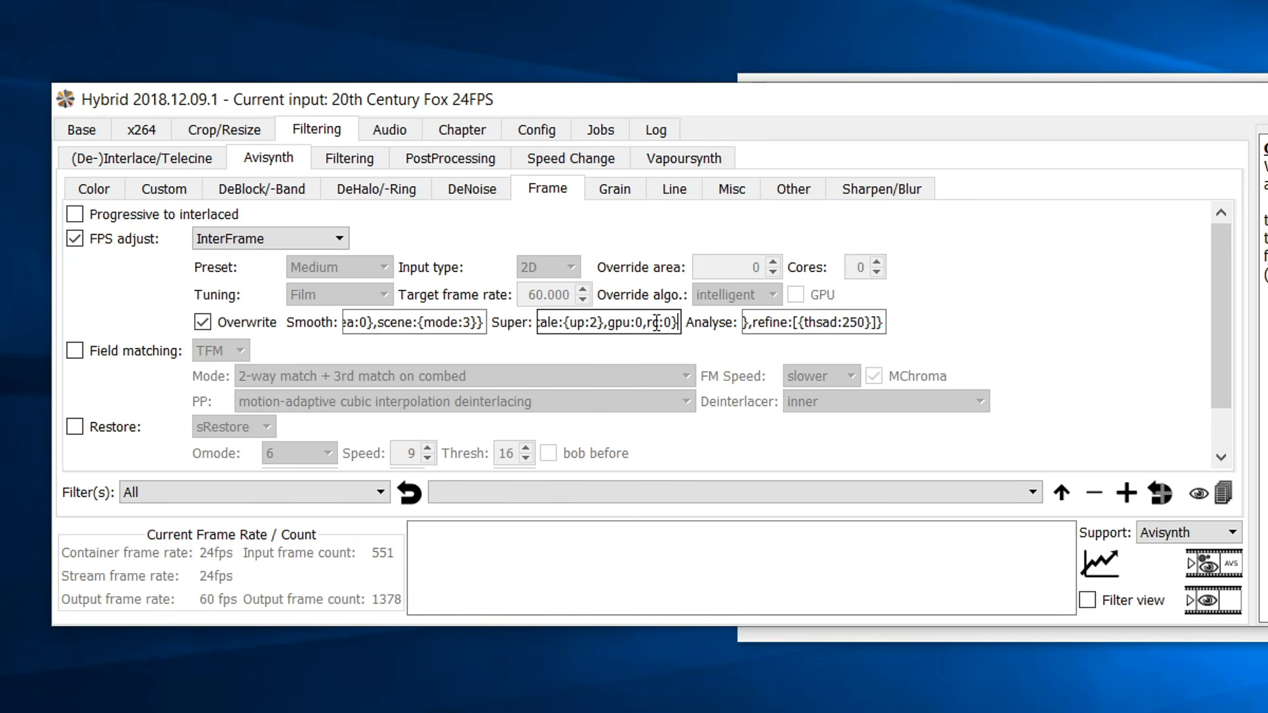
Replace the Analyse value with the 24 fps Analyse line from the notes.
{"action": "left_click", "coordinate": [1024, 313]}
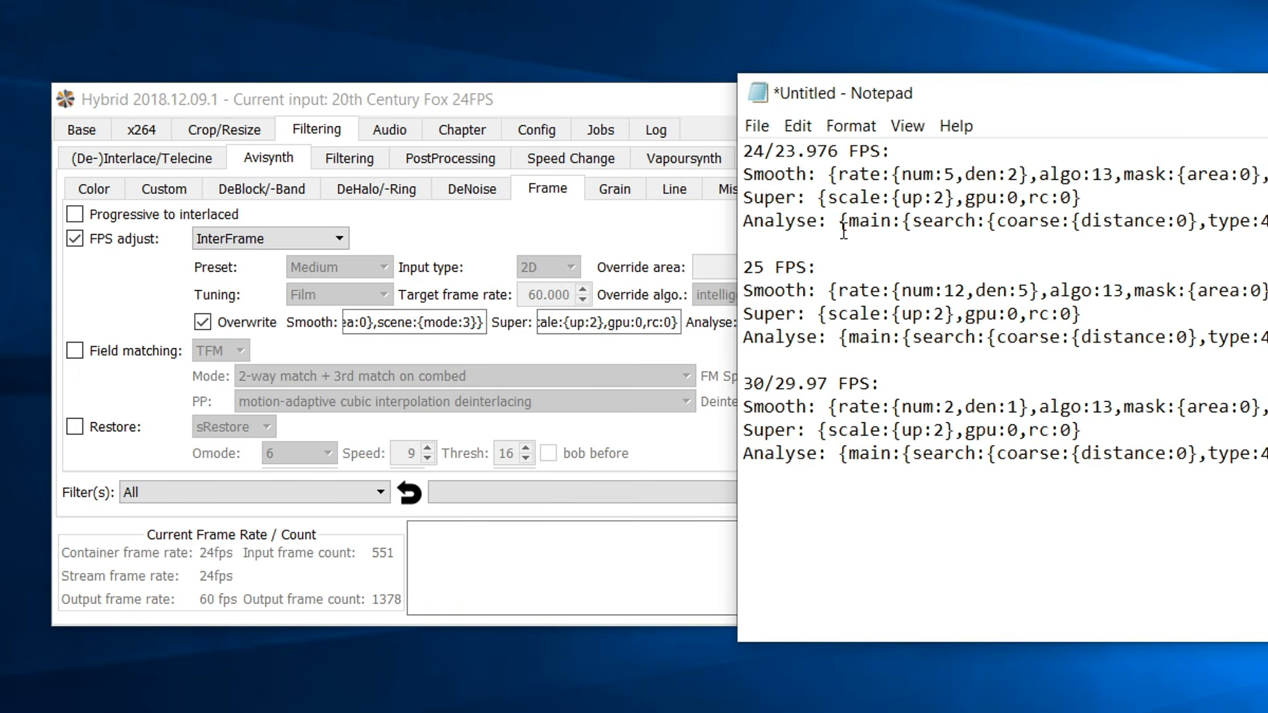
{"action": "left_click_drag", "start_coordinate": [840, 228], "coordinate": [744, 244]}
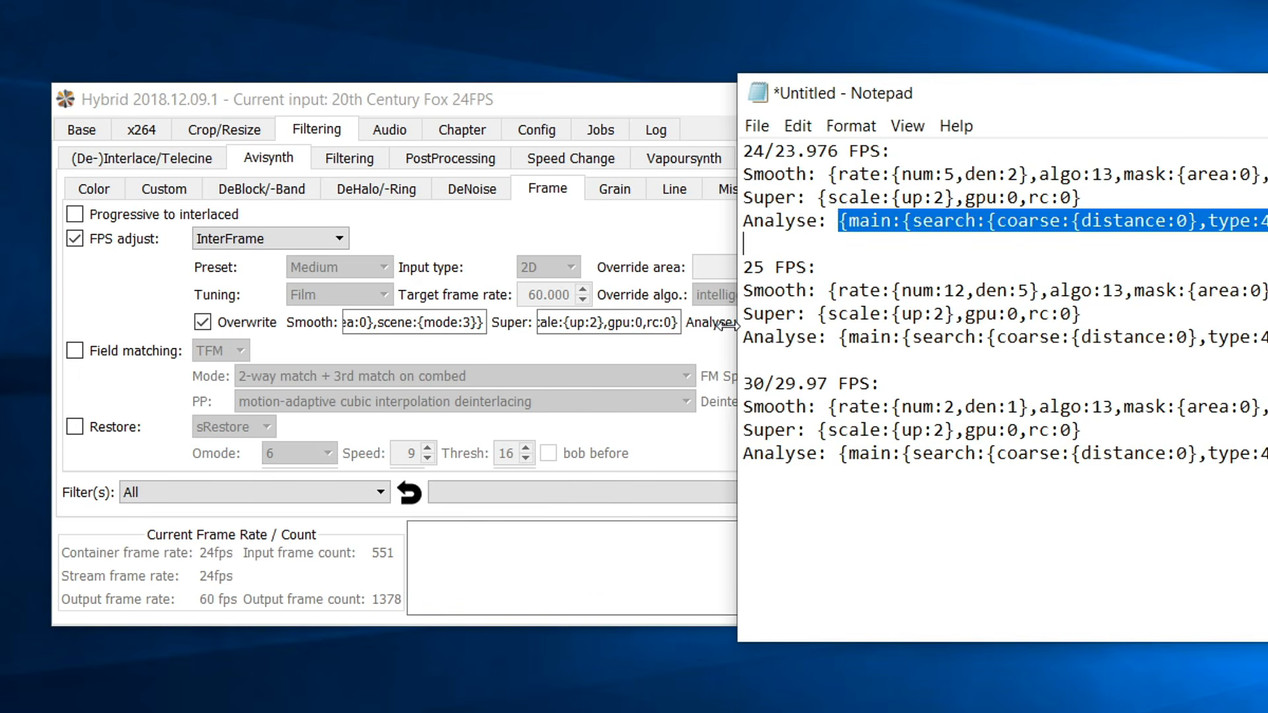
{"action": "left_click", "coordinate": [707, 326]}
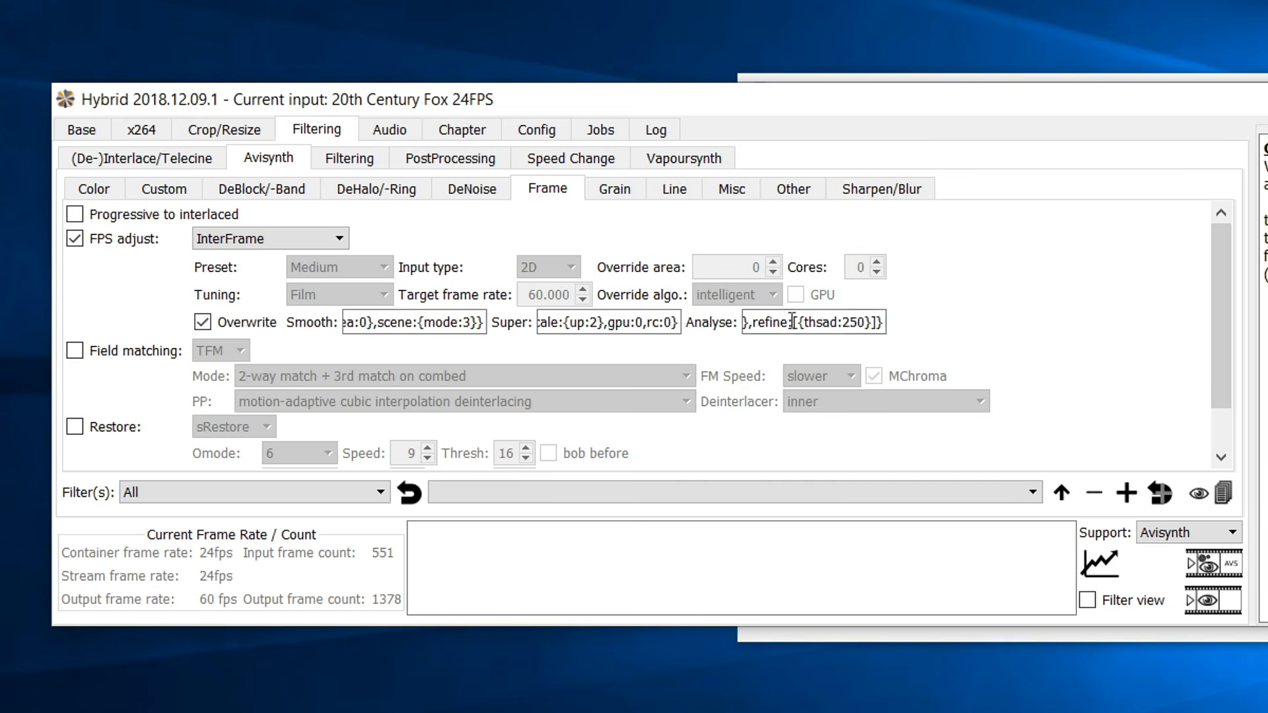
{"action": "triple_click", "coordinate": [830, 322]}
{"action": "key", "text": "BackSpace"}
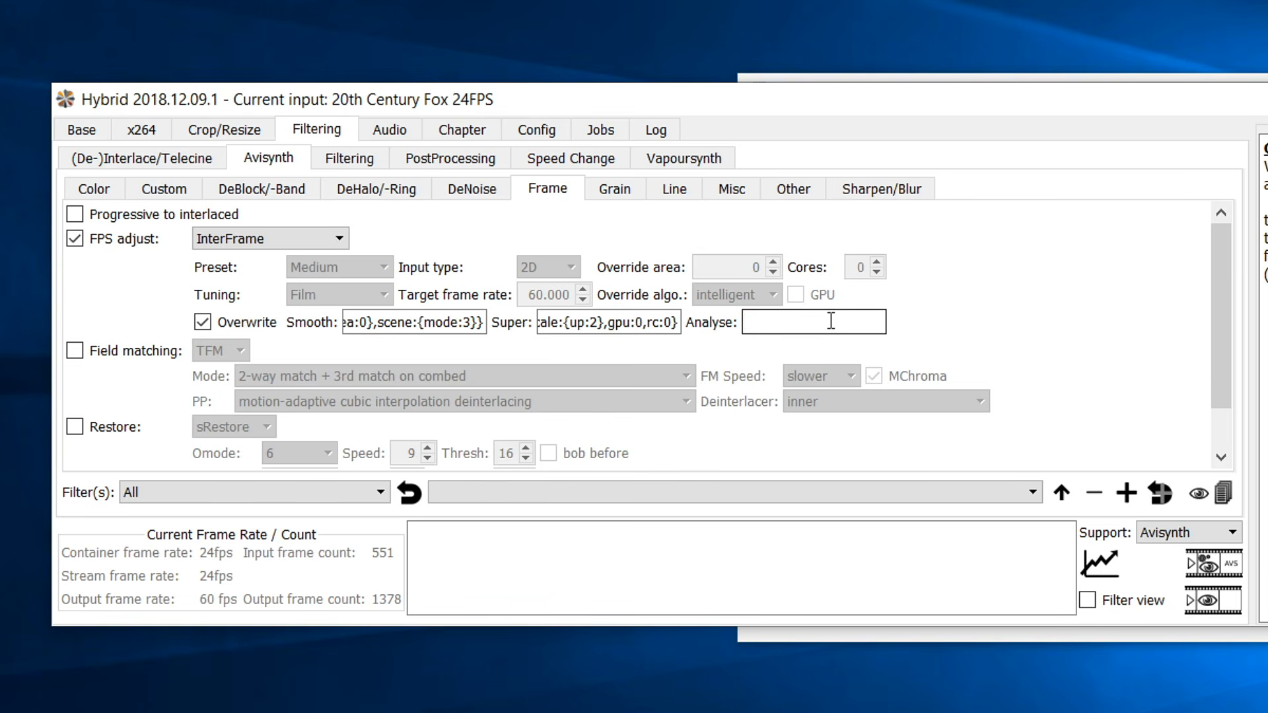
{"action": "key", "text": "ctrl+v"}
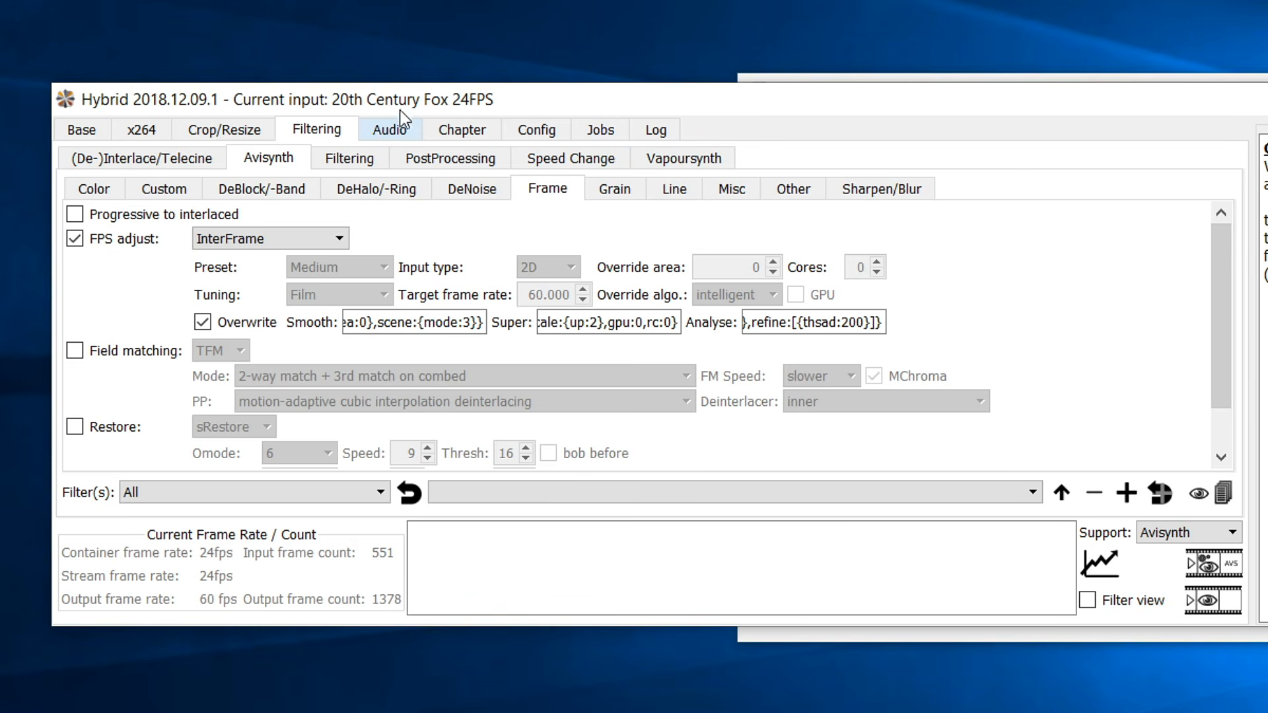
Enable audio re-encoding with aac as the audio format.
{"action": "left_click", "coordinate": [402, 134]}
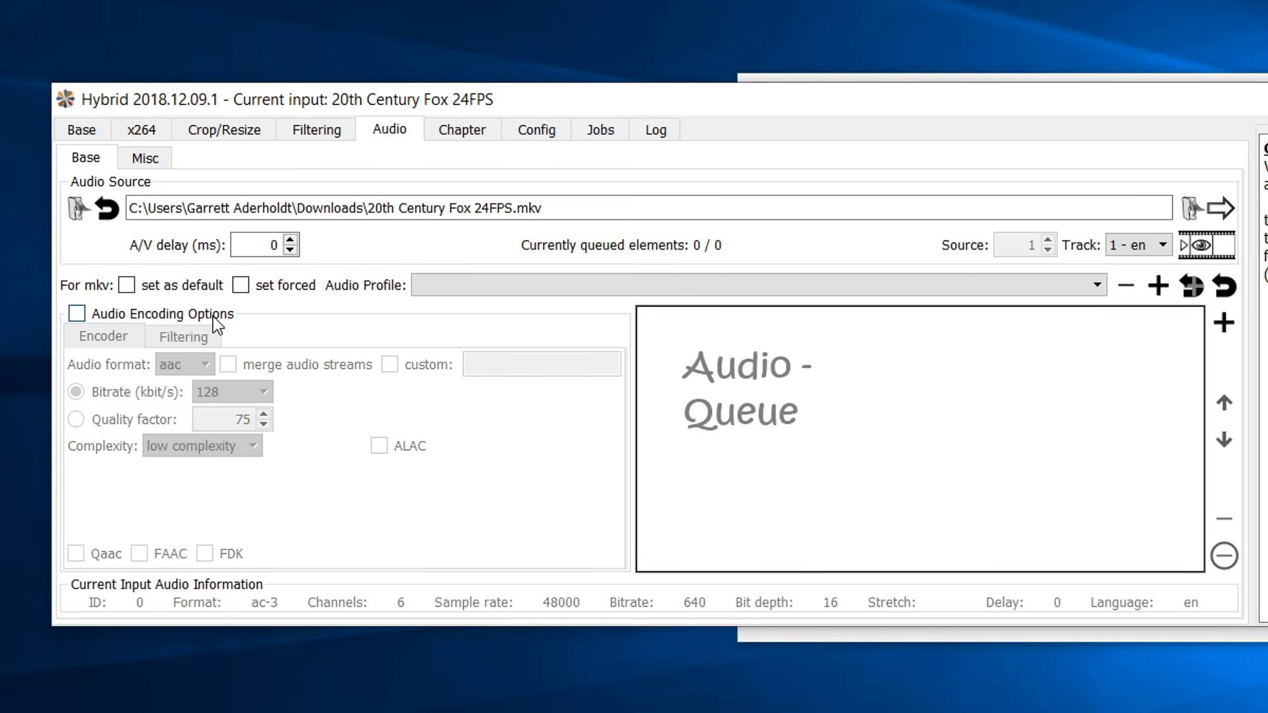
{"action": "left_click", "coordinate": [192, 313]}
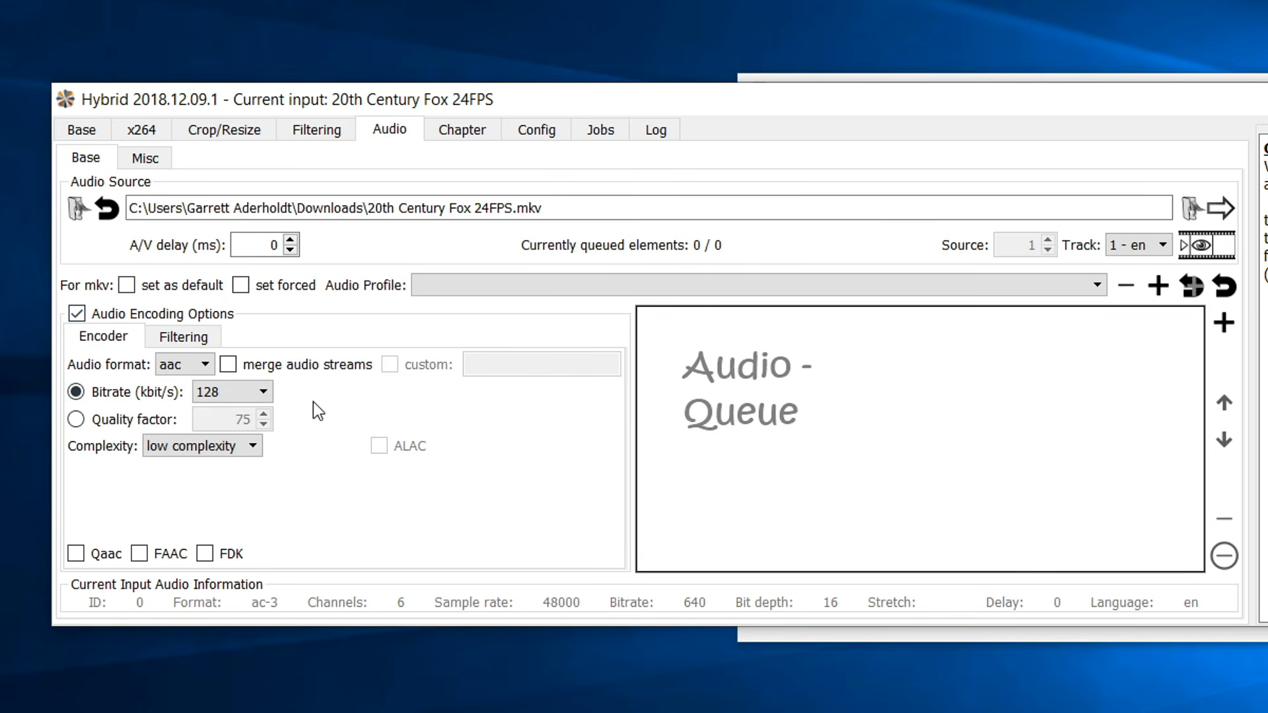
{"action": "left_click", "coordinate": [179, 365]}
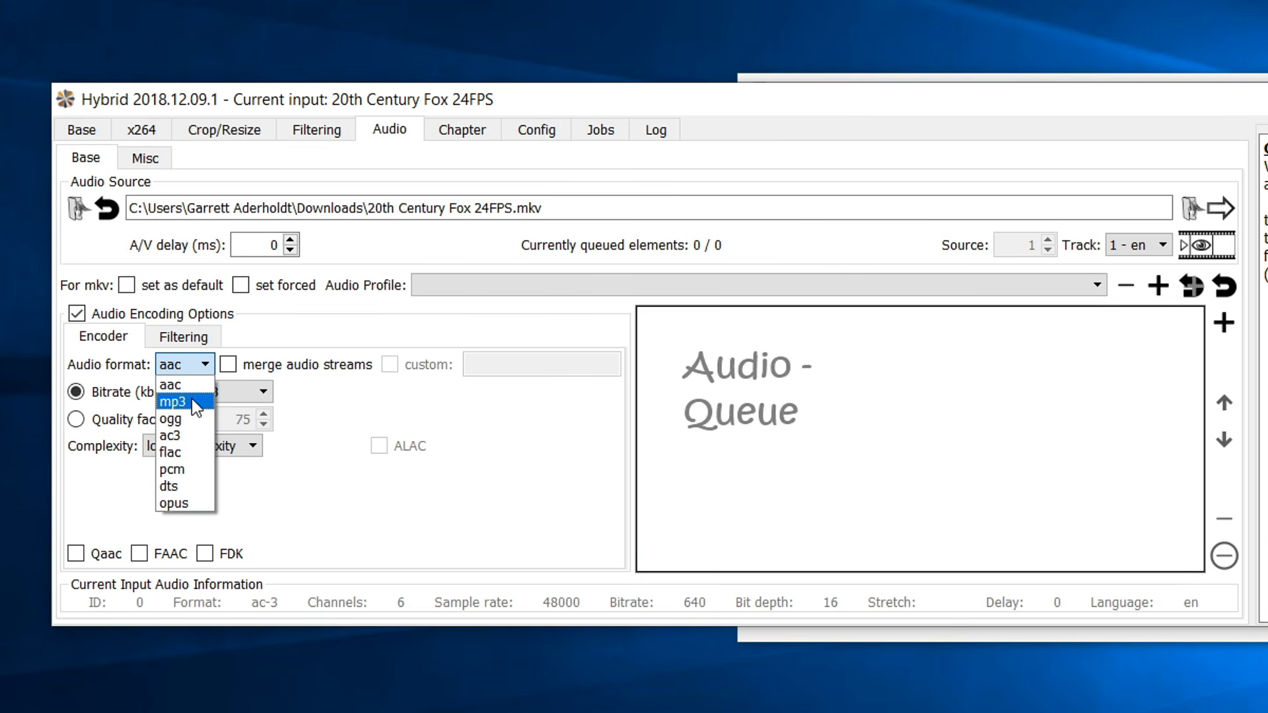
{"action": "left_click", "coordinate": [190, 384]}
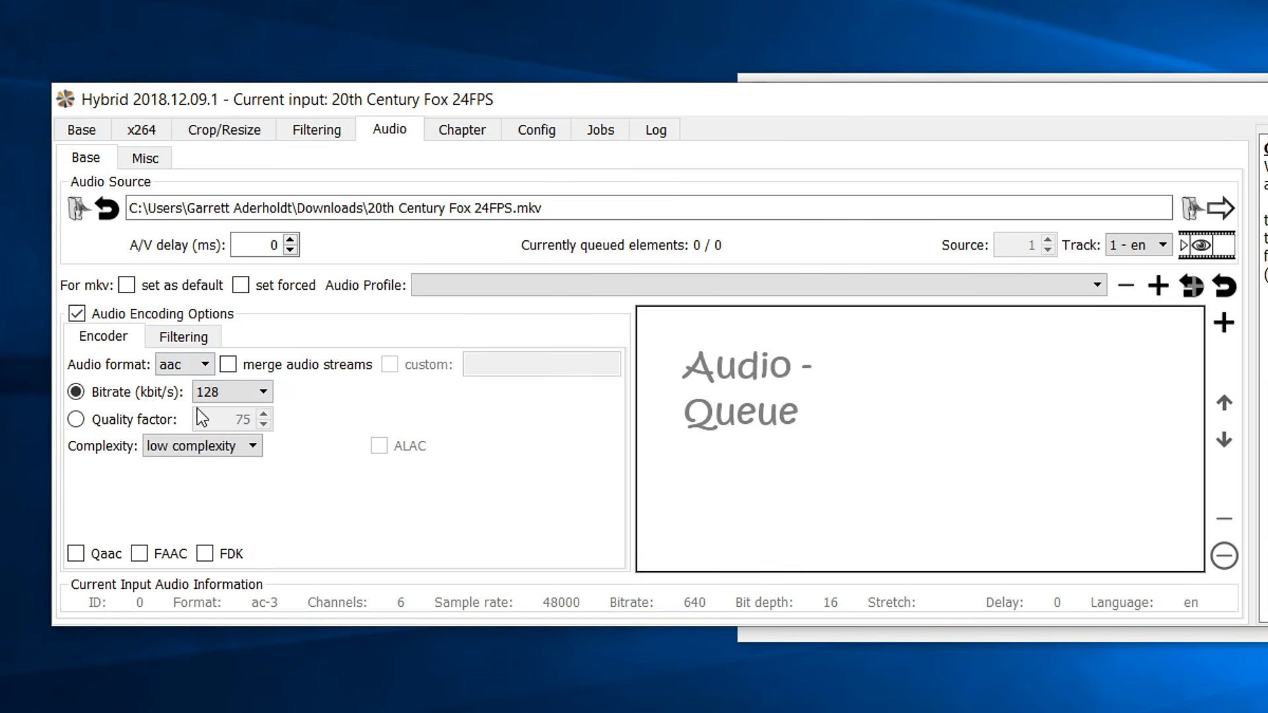
{"action": "left_click", "coordinate": [308, 466]}
{"action": "left_click", "coordinate": [231, 392]}
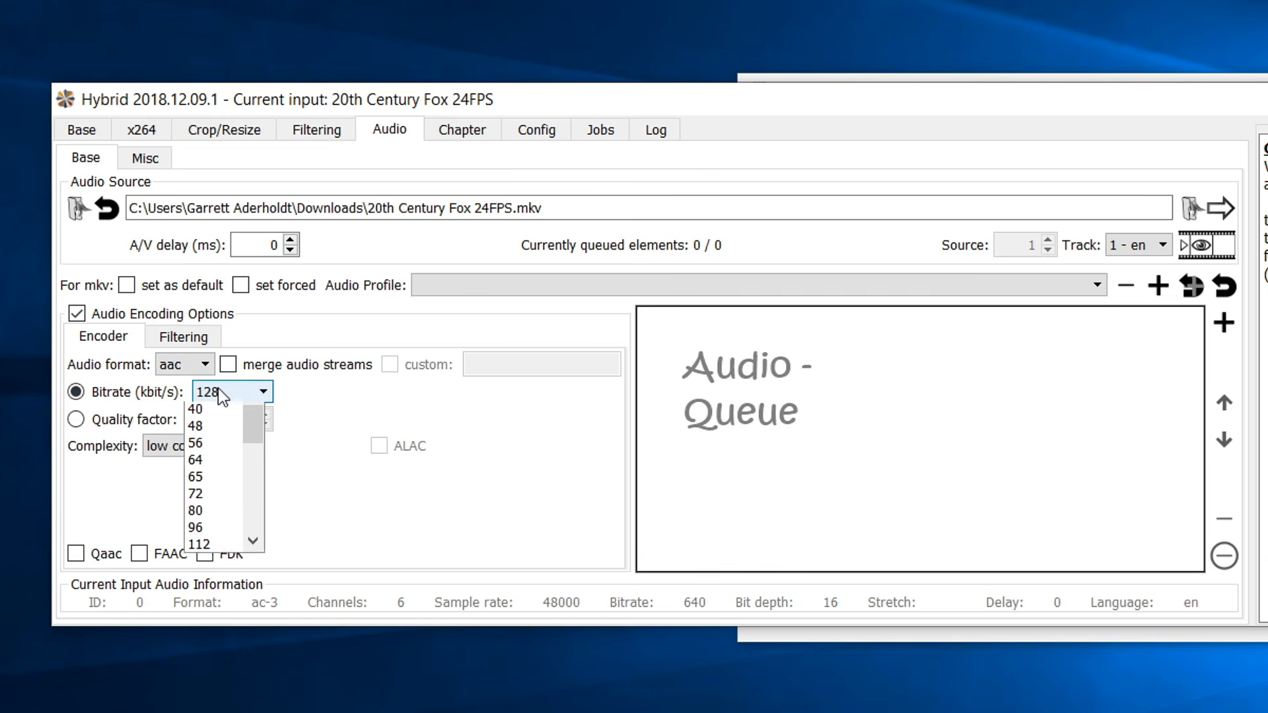
{"action": "left_click", "coordinate": [312, 448]}
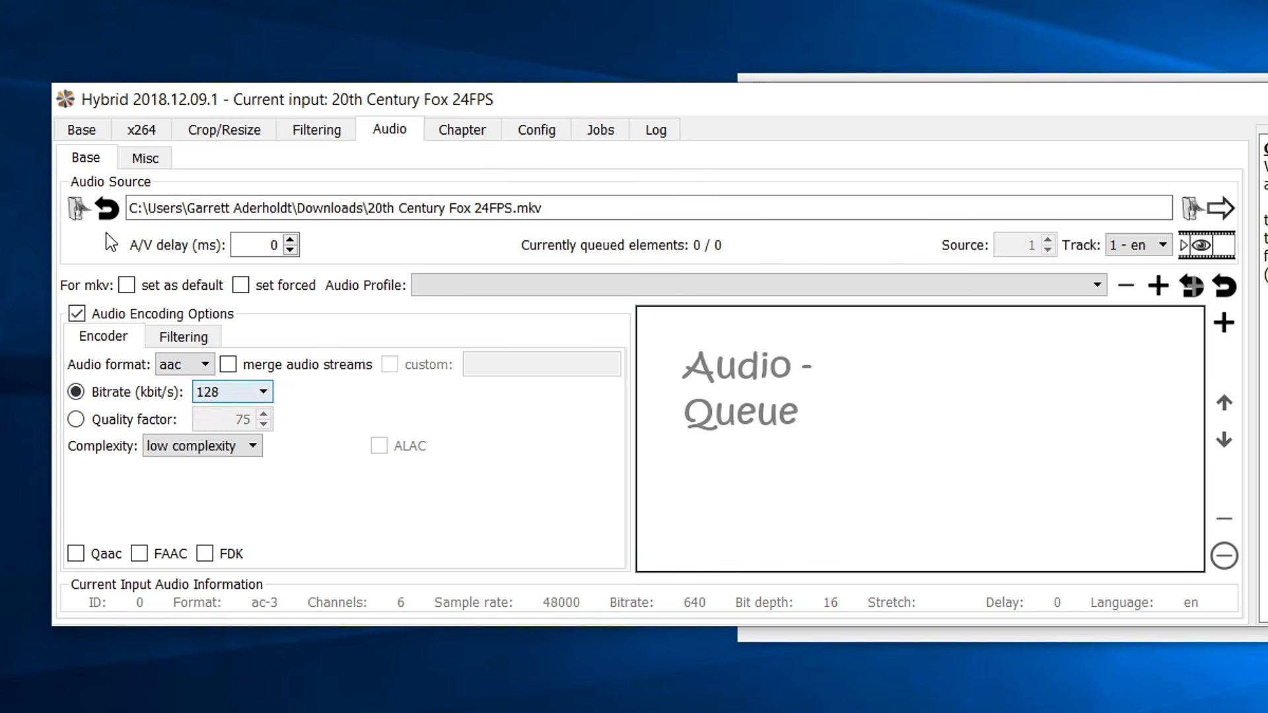
{"action": "left_click", "coordinate": [80, 132]}
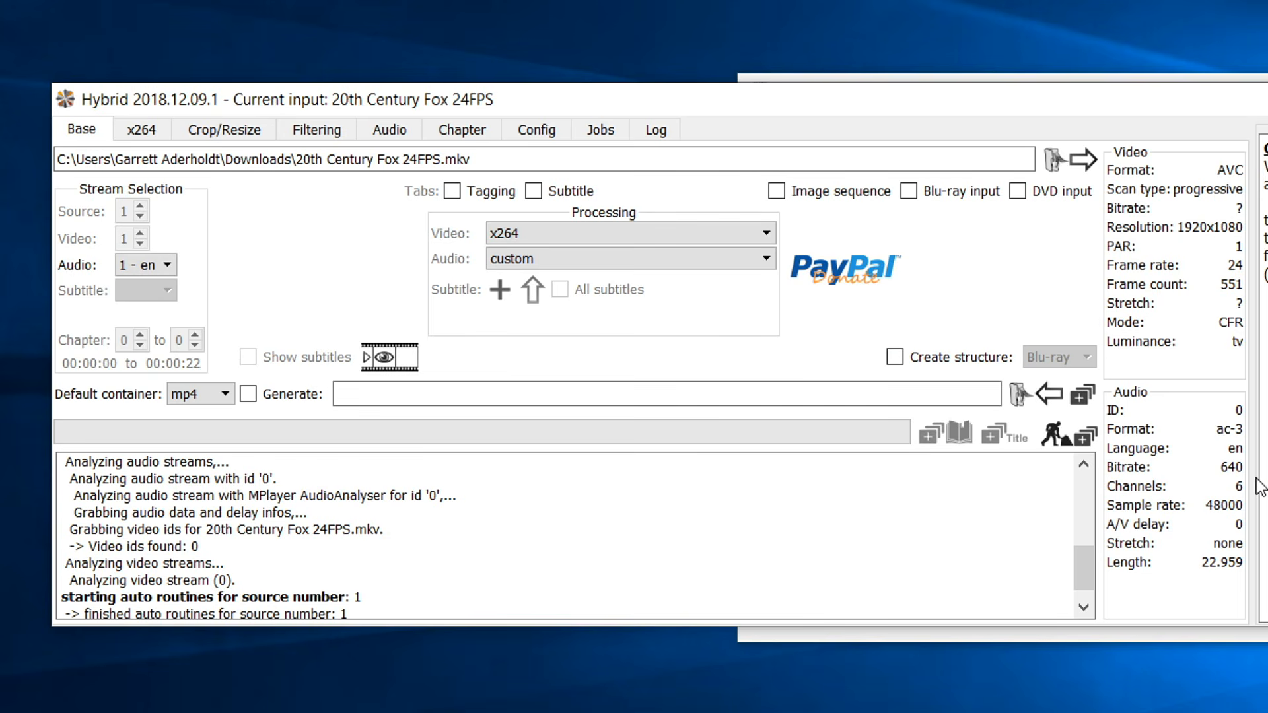
Set the AAC audio bitrate to 640 kbit/s.
{"action": "left_click", "coordinate": [253, 132]}
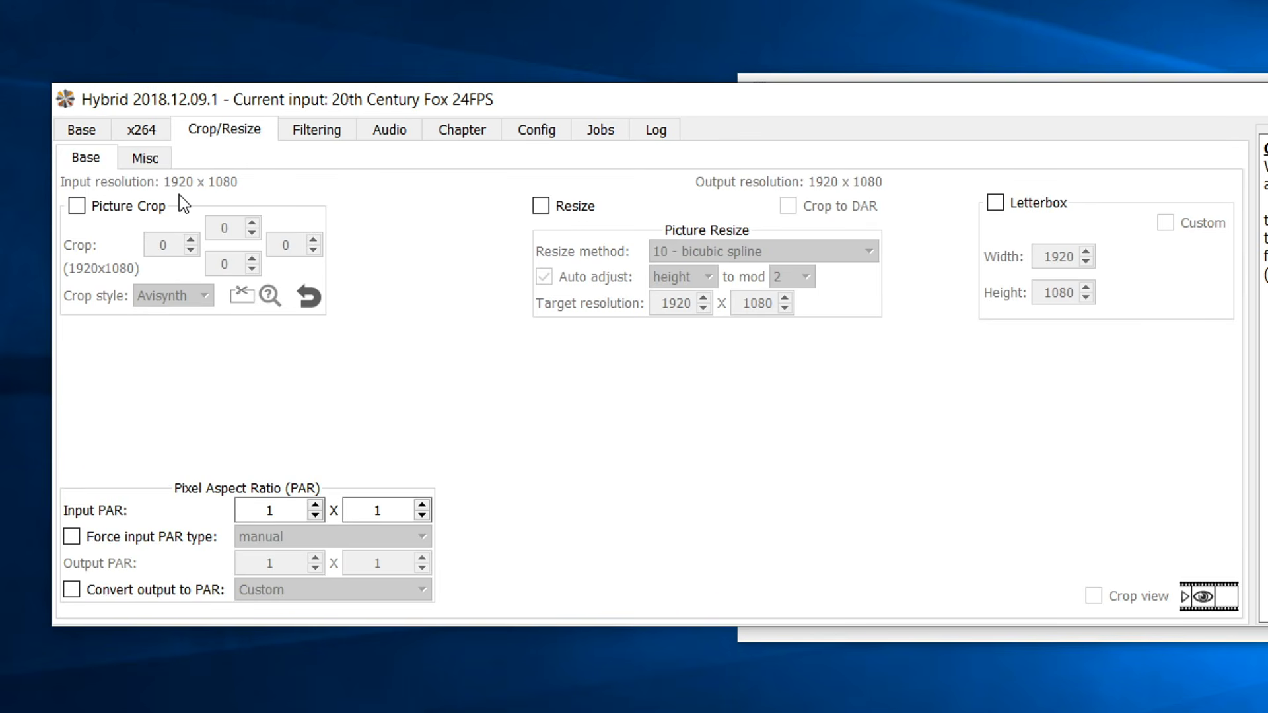
{"action": "left_click", "coordinate": [304, 130]}
{"action": "left_click", "coordinate": [374, 134]}
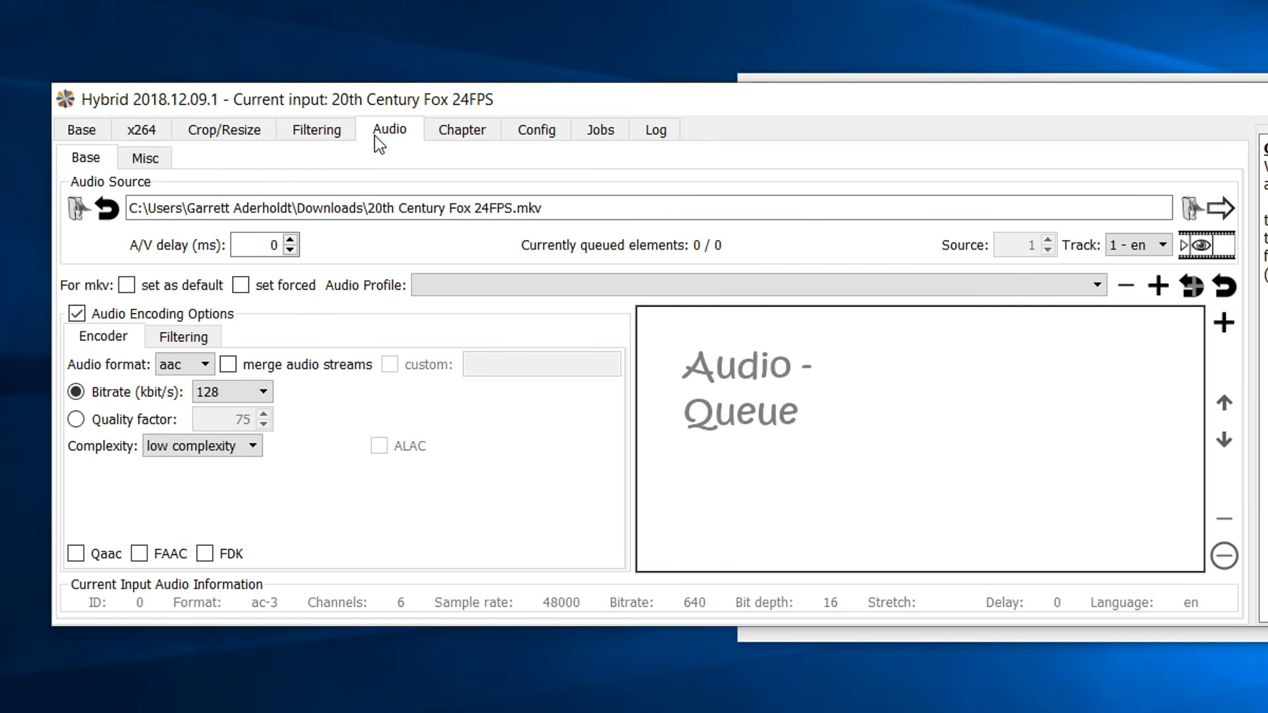
{"action": "left_click", "coordinate": [253, 388]}
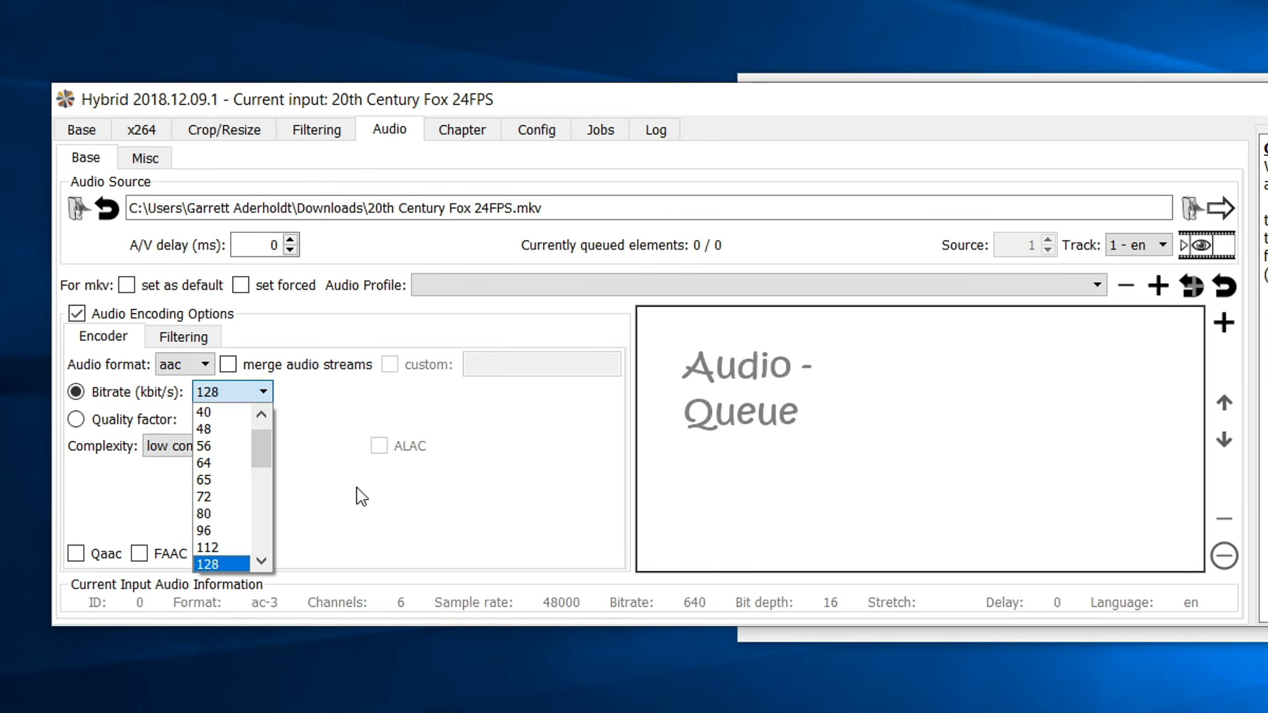
{"action": "left_click_drag", "start_coordinate": [256, 443], "coordinate": [243, 517]}
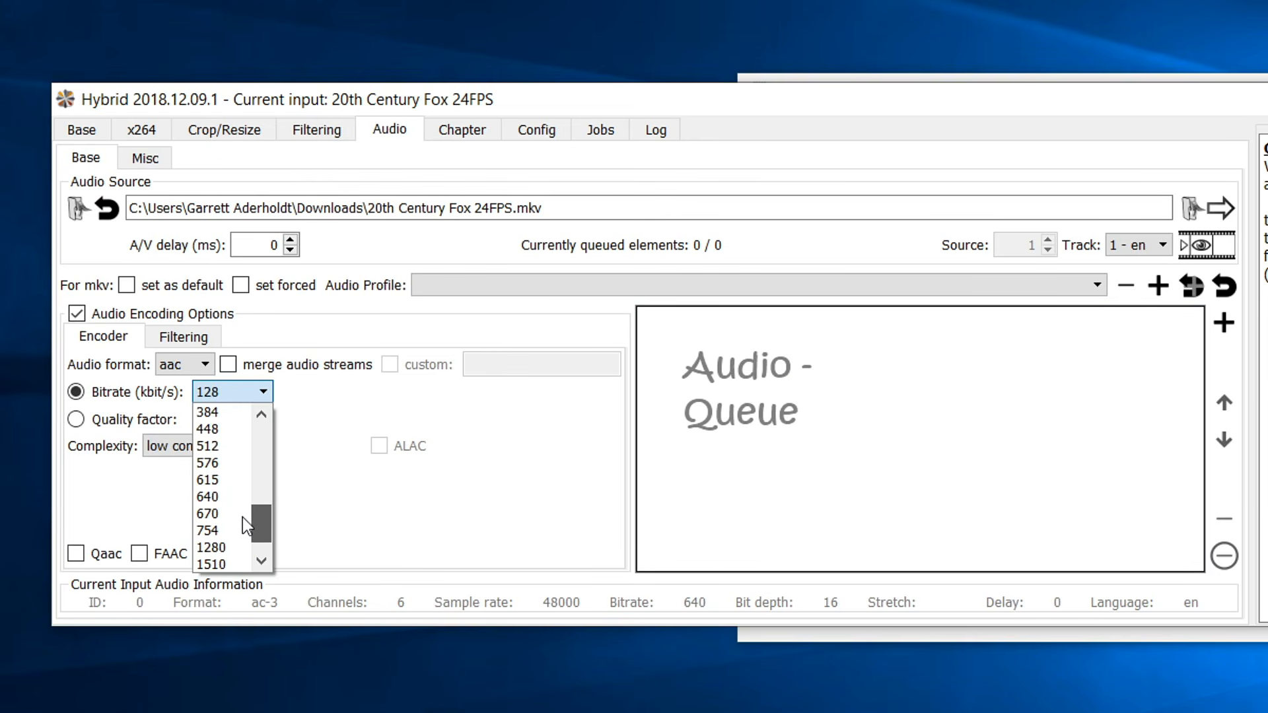
{"action": "left_click", "coordinate": [219, 501]}
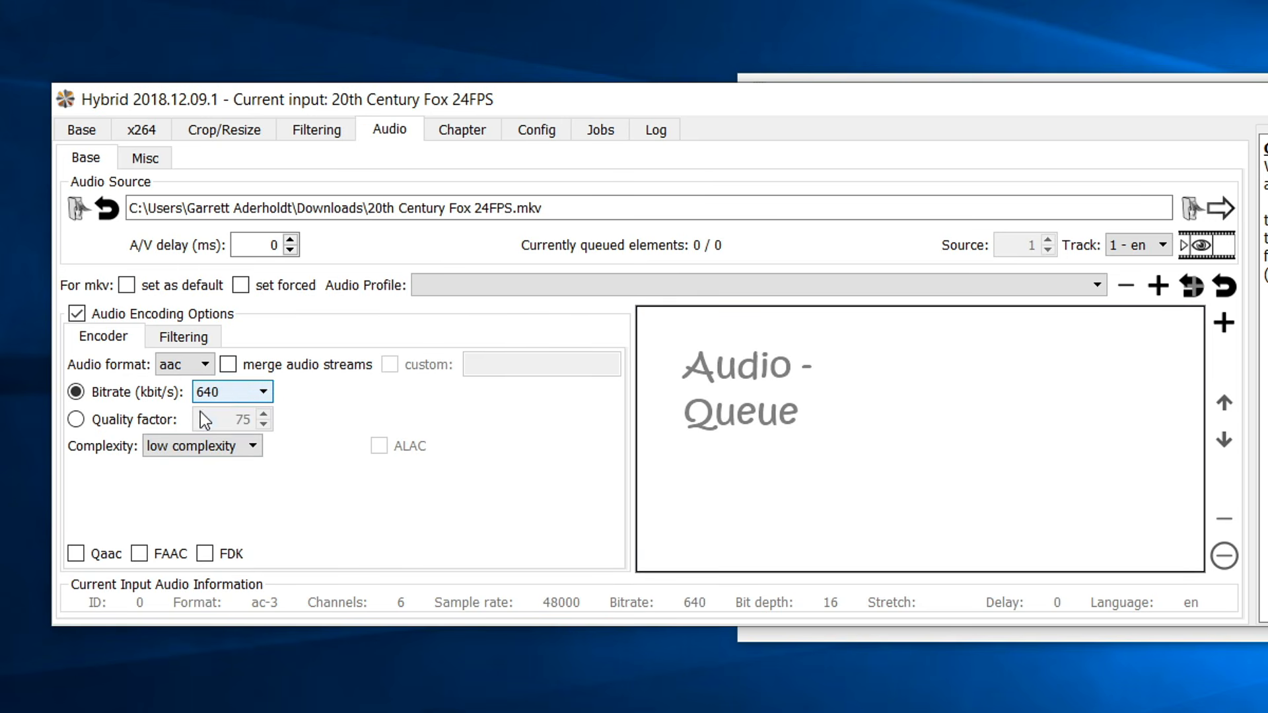
Keep downmix at don't change and 48000 Hz resampling, then add the audio track to the queue.
{"action": "left_click", "coordinate": [207, 342]}
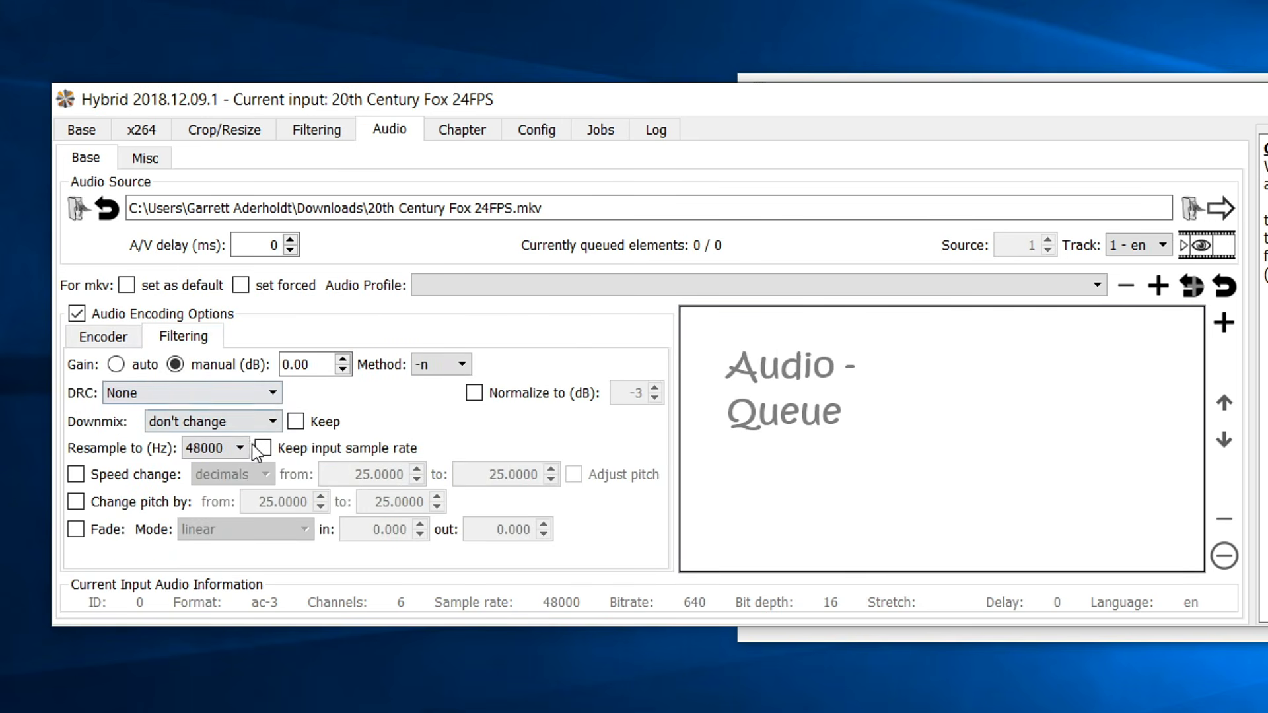
{"action": "left_click", "coordinate": [149, 394]}
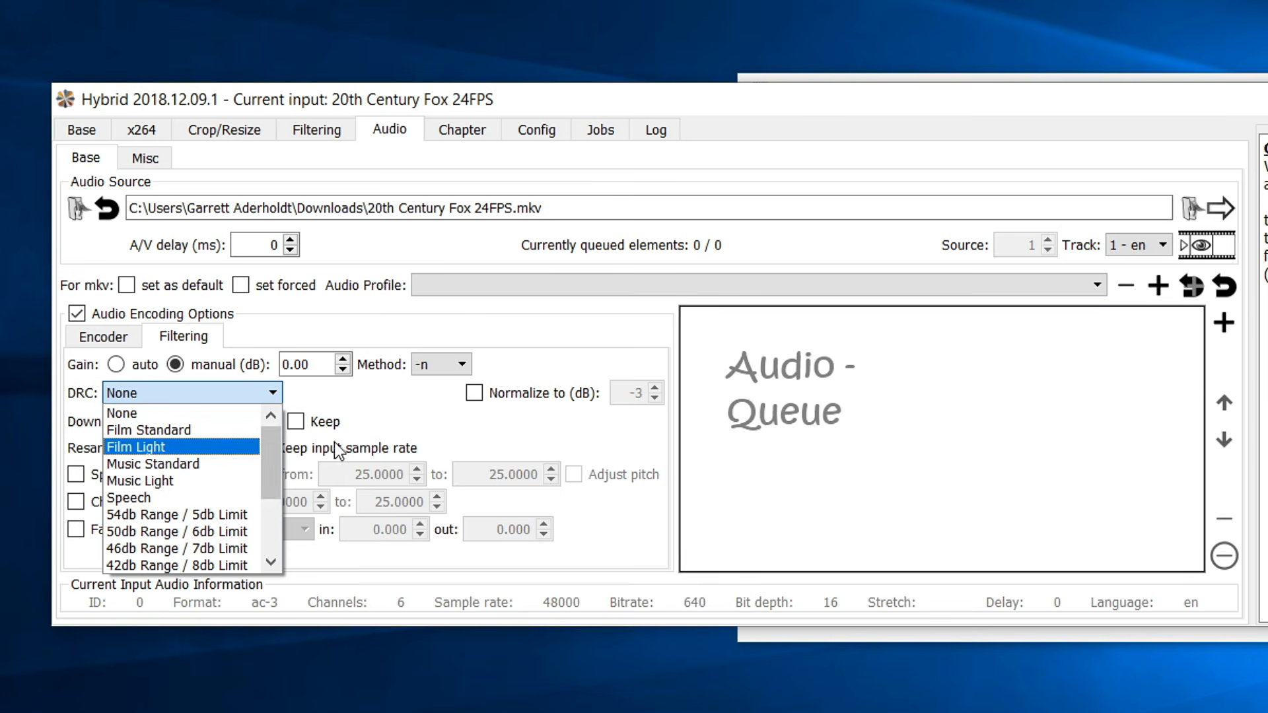
{"action": "left_click", "coordinate": [295, 422]}
{"action": "left_click", "coordinate": [295, 422]}
{"action": "left_click", "coordinate": [218, 421]}
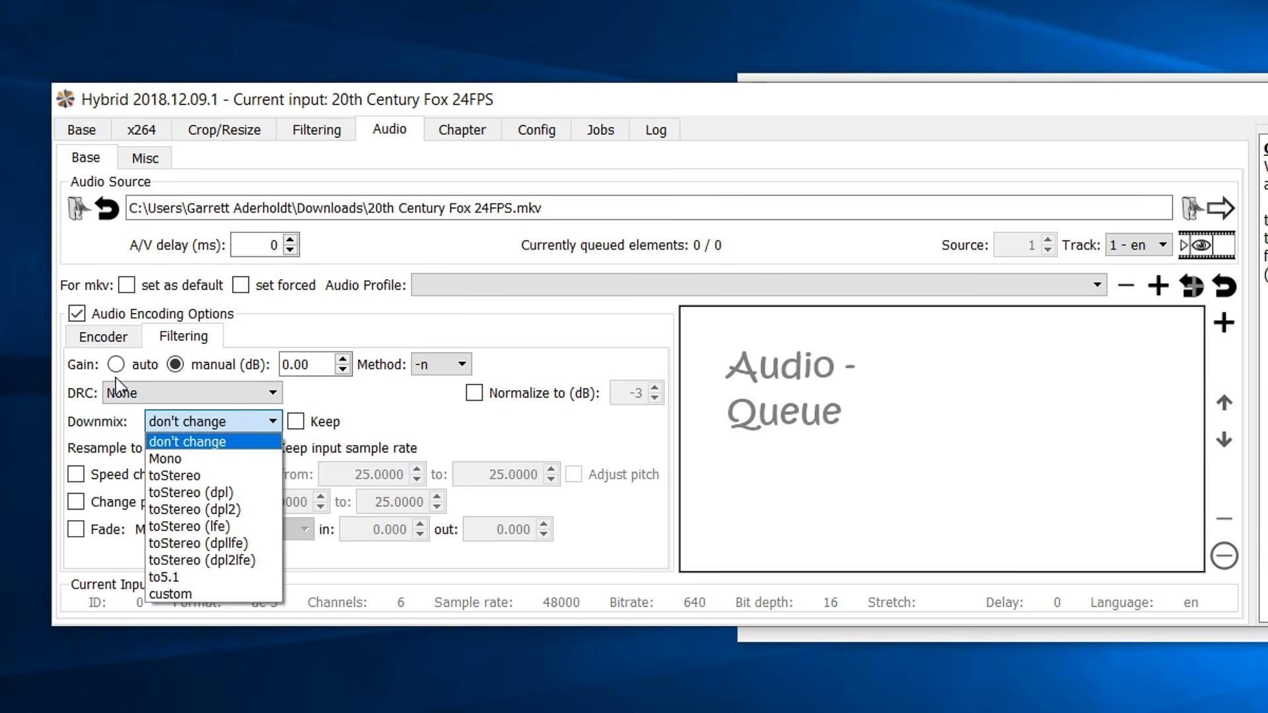
{"action": "left_click", "coordinate": [101, 432]}
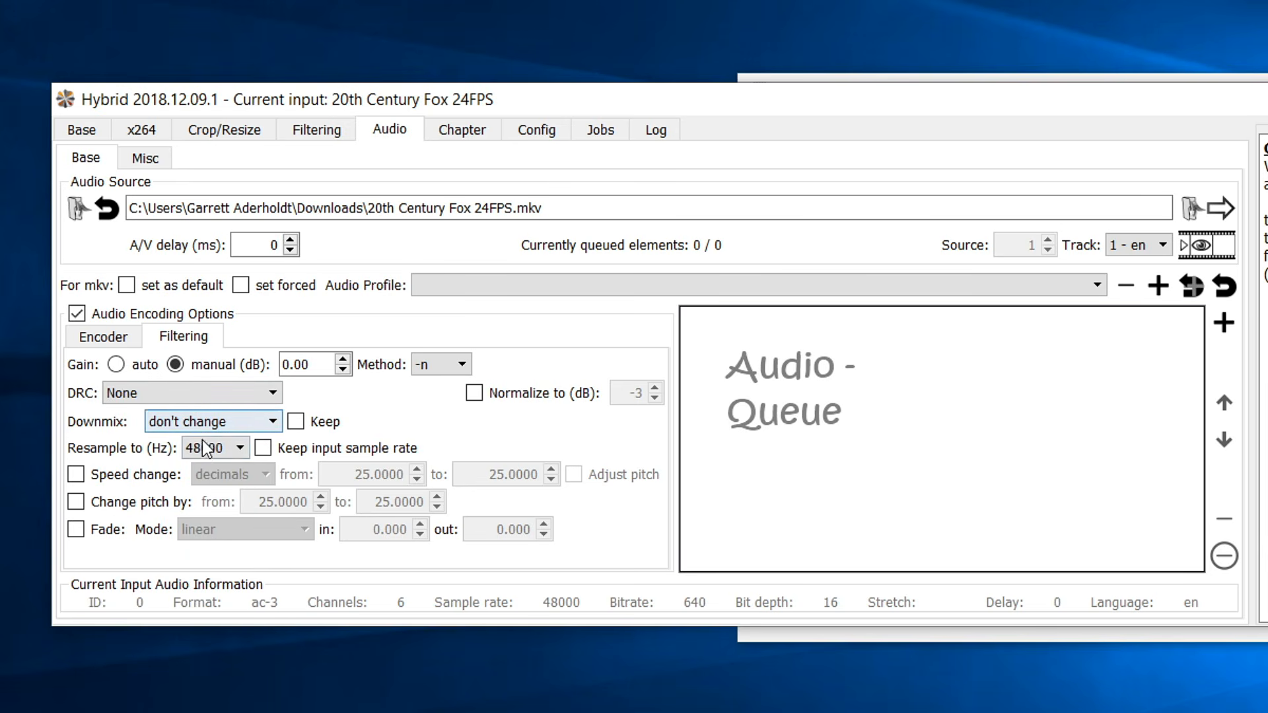
{"action": "left_click", "coordinate": [232, 449]}
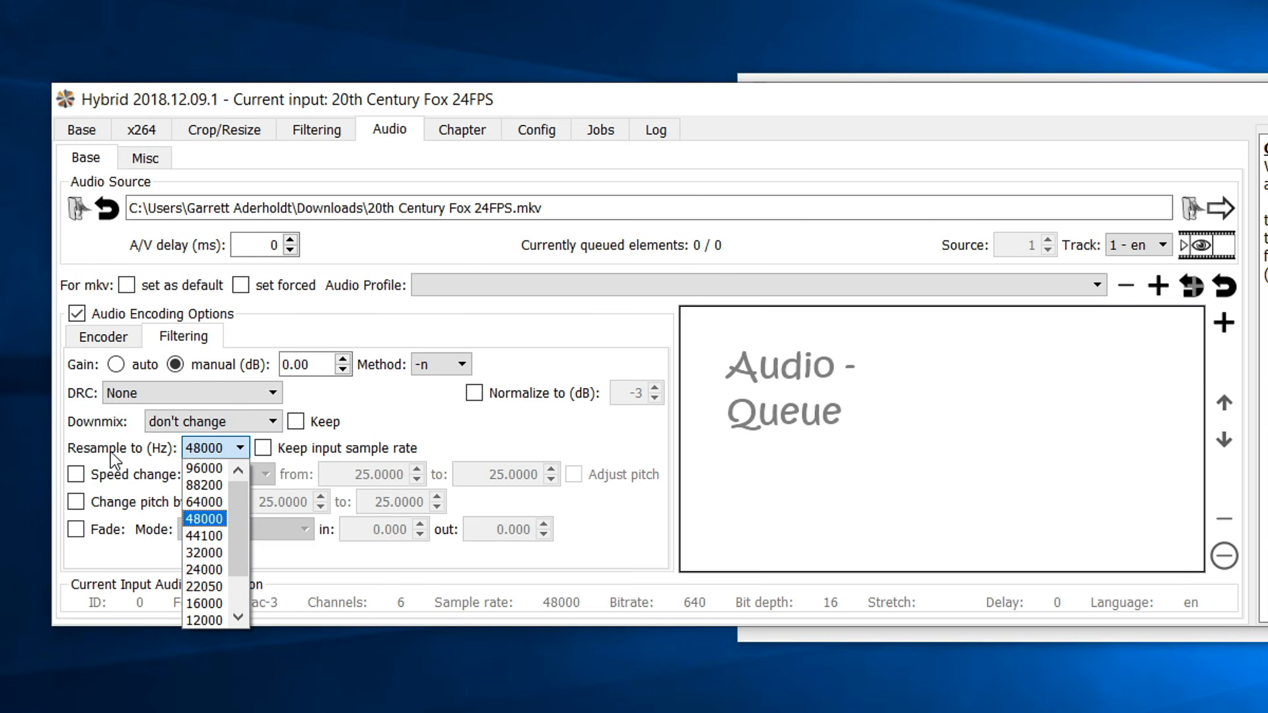
{"action": "left_click", "coordinate": [102, 428]}
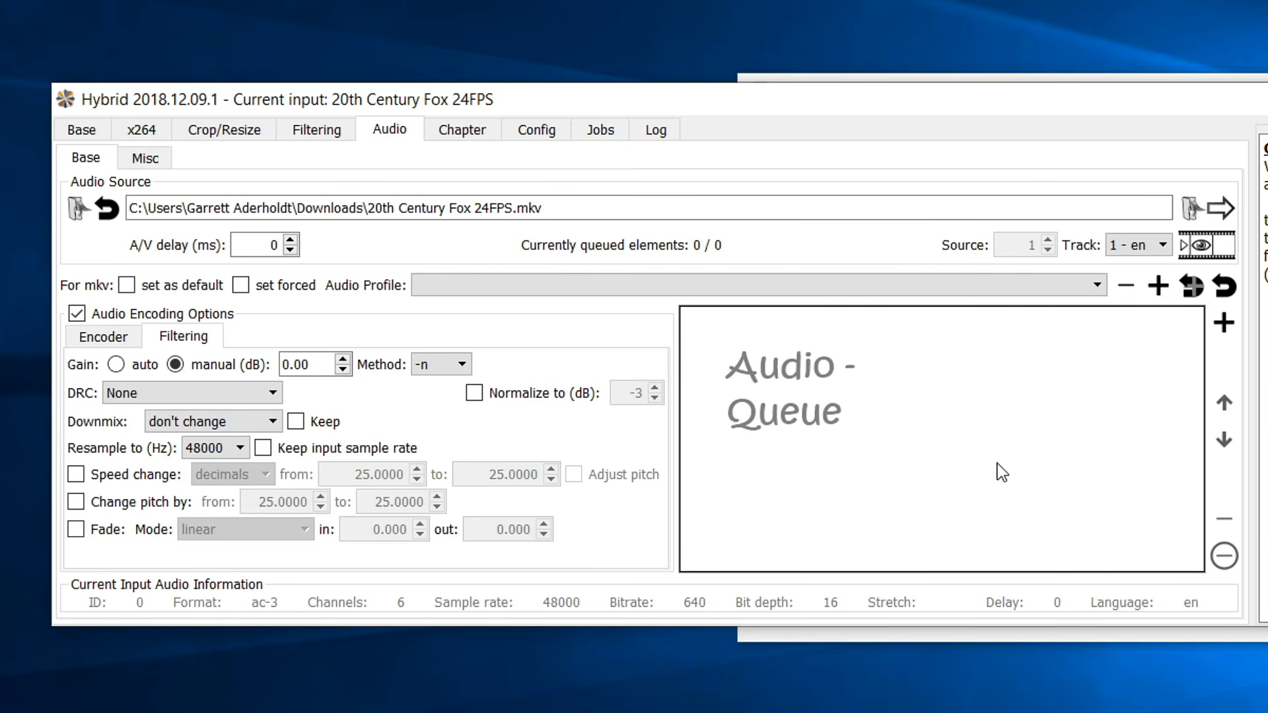
{"action": "left_click", "coordinate": [1223, 322]}
{"action": "mouse_move", "coordinate": [738, 559]}
{"action": "left_mouse_down"}
{"action": "mouse_move", "coordinate": [1146, 558]}
{"action": "mouse_move", "coordinate": [717, 558]}
{"action": "left_mouse_up"}
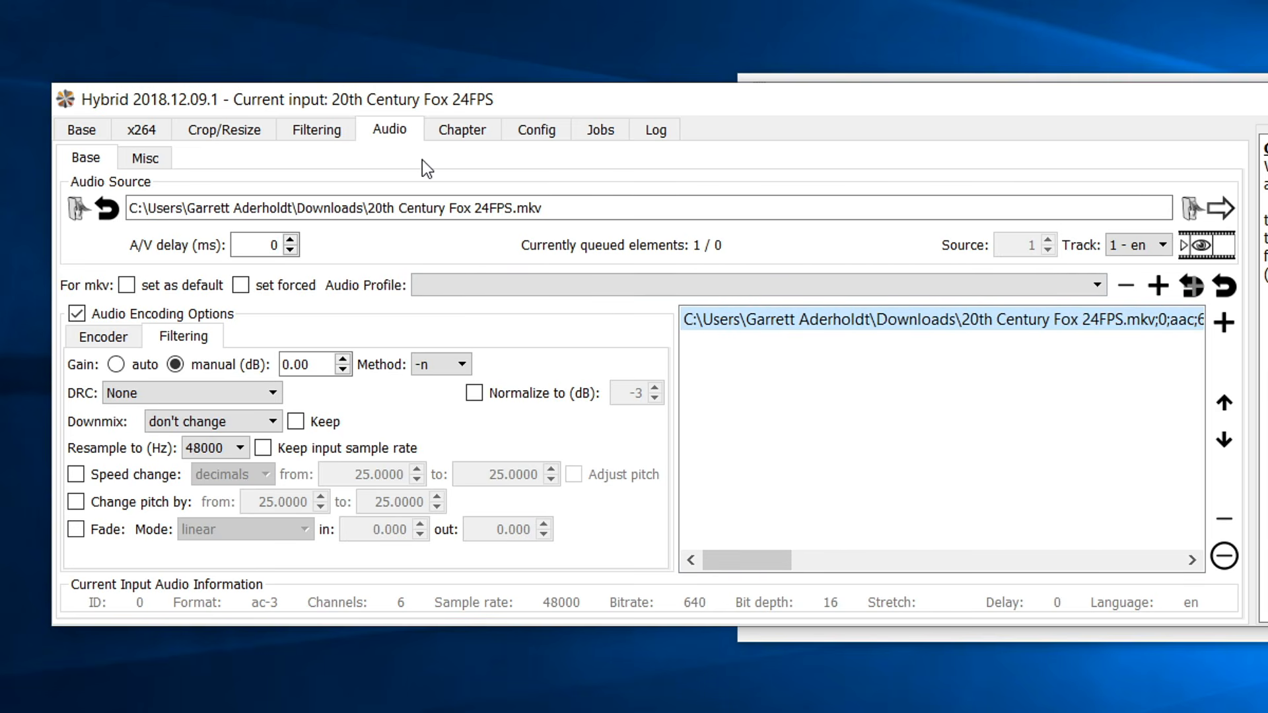
Enable CFR output in Config and open the output file dialog in Downloads.
{"action": "left_click", "coordinate": [542, 133]}
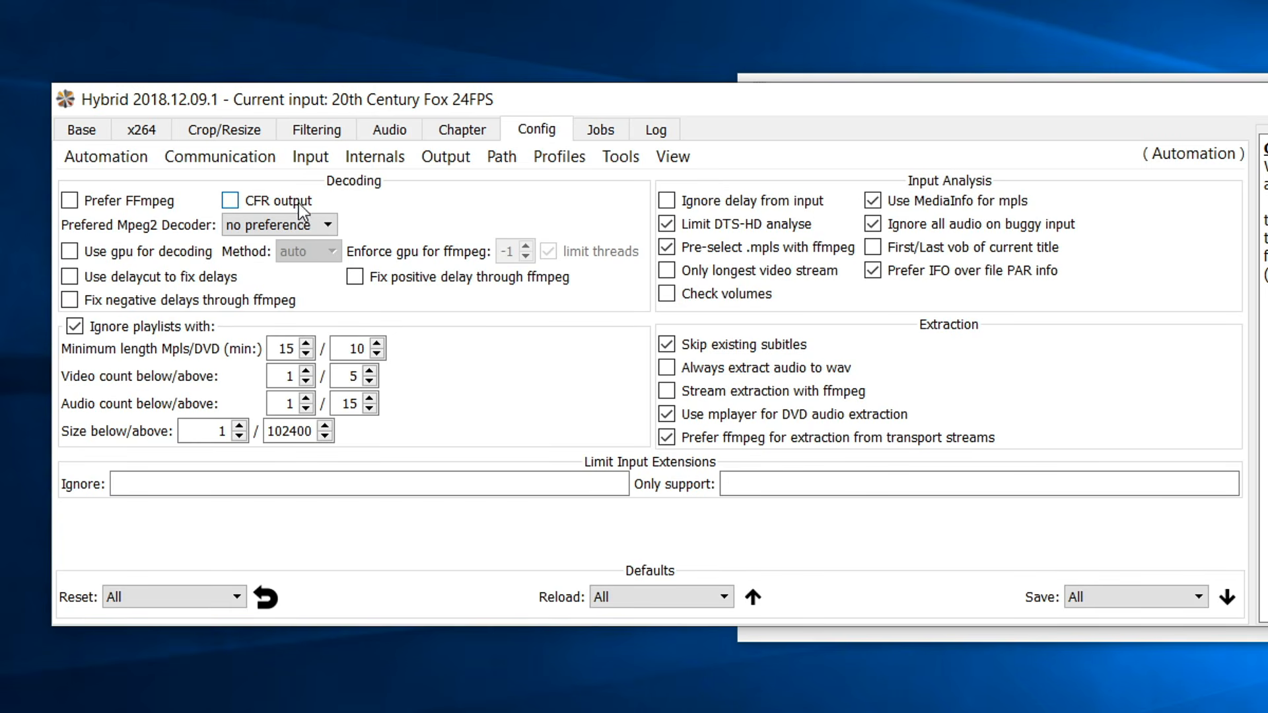
{"action": "left_click", "coordinate": [240, 204]}
{"action": "left_click", "coordinate": [81, 130]}
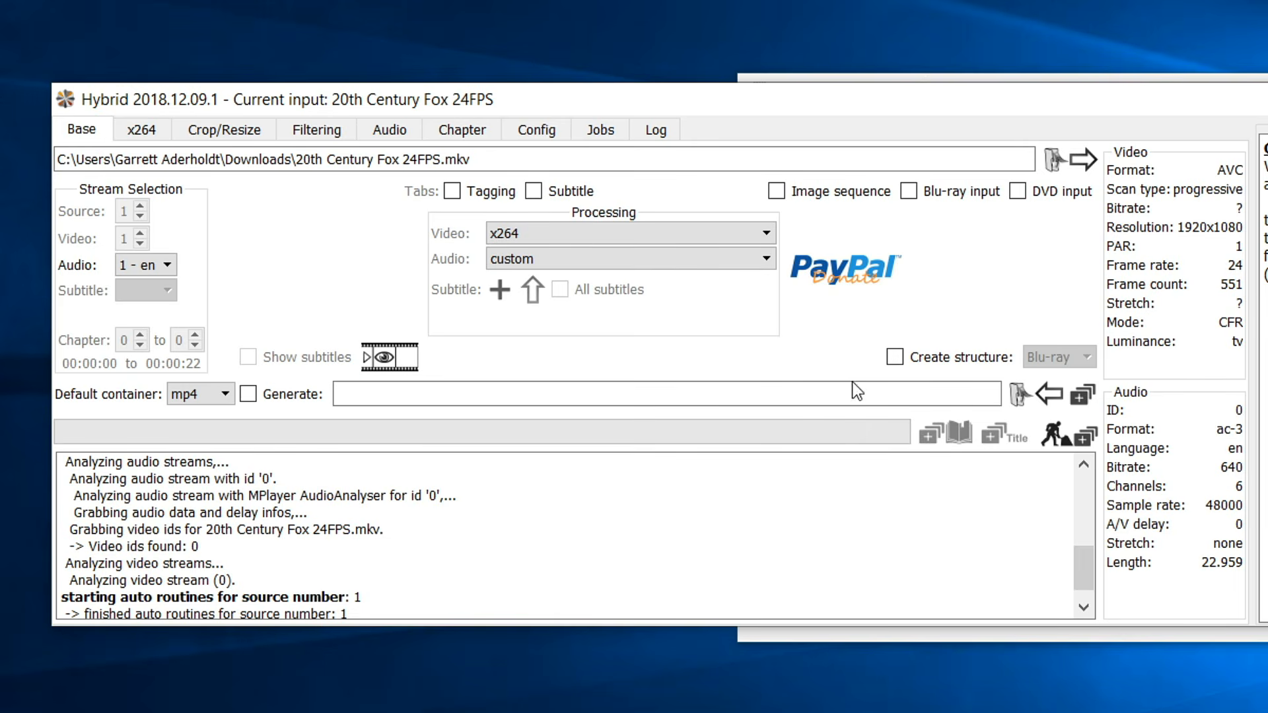
{"action": "left_click", "coordinate": [1024, 386]}
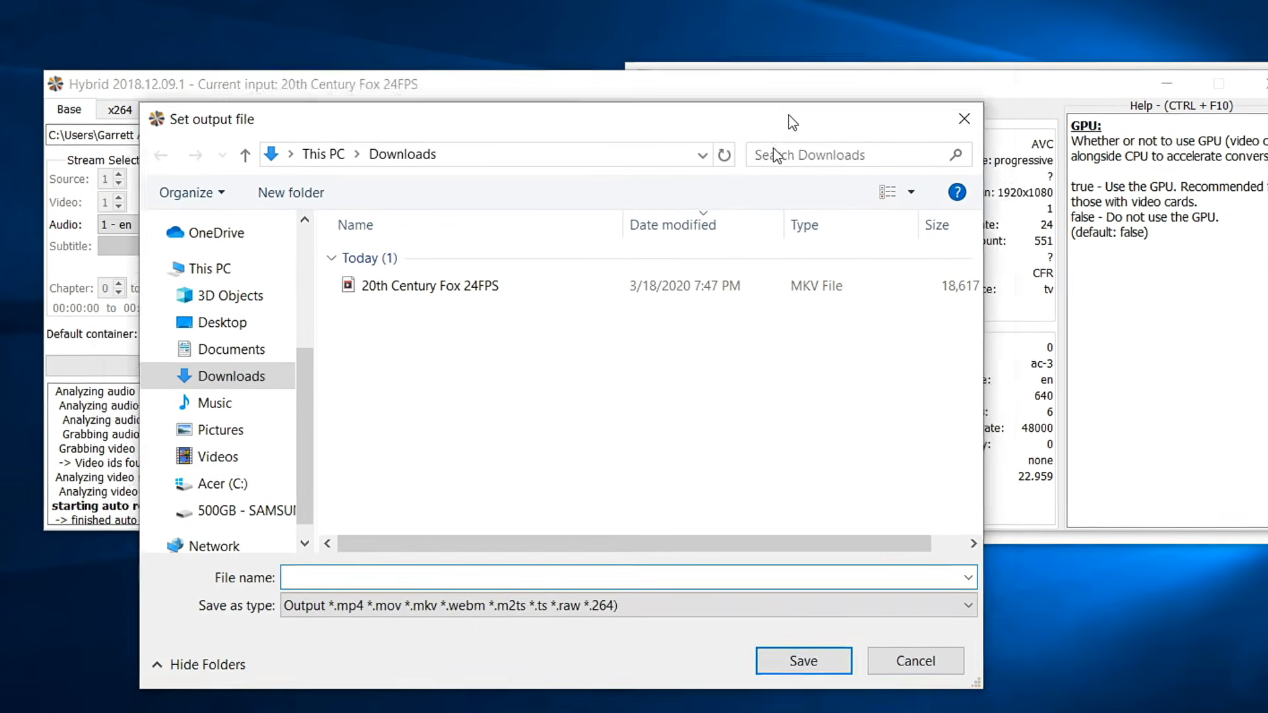
{"action": "left_click_drag", "start_coordinate": [792, 122], "coordinate": [798, 93]}
Base the output name on the source file and change it to '20th Century Fox 60fps'.
{"action": "left_click", "coordinate": [467, 256]}
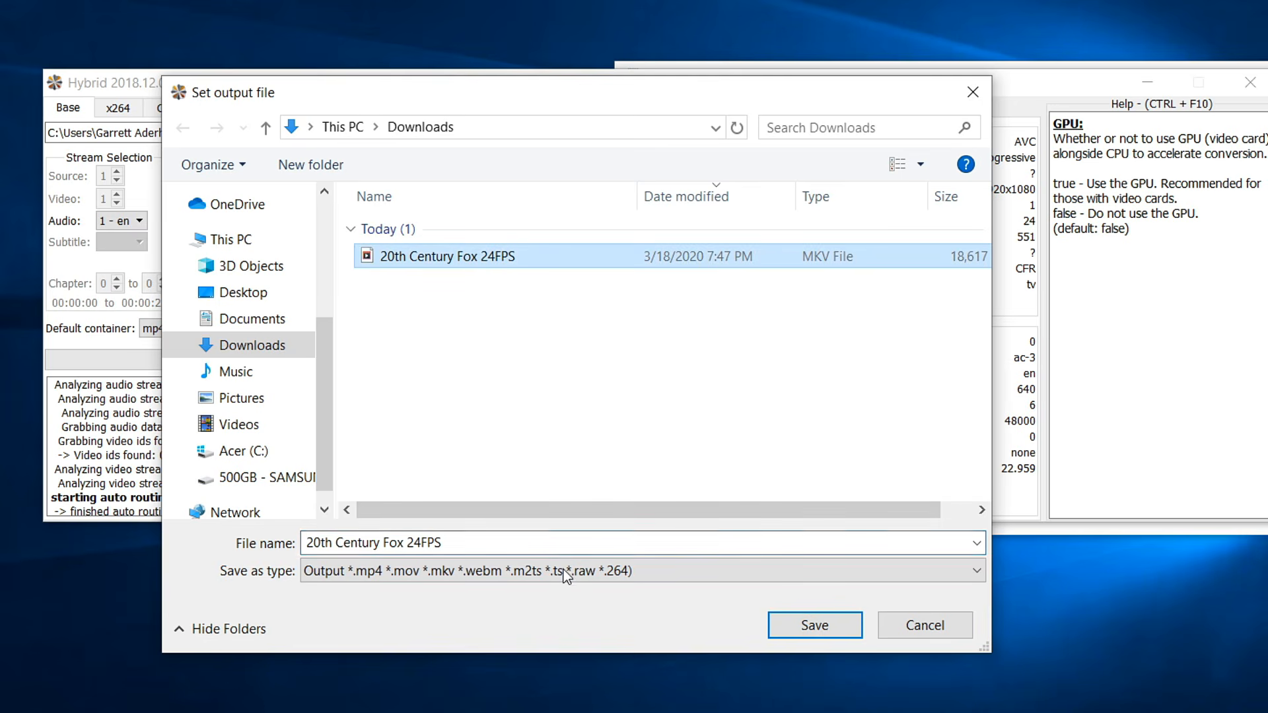
{"action": "left_click", "coordinate": [549, 542]}
{"action": "left_click", "coordinate": [549, 537]}
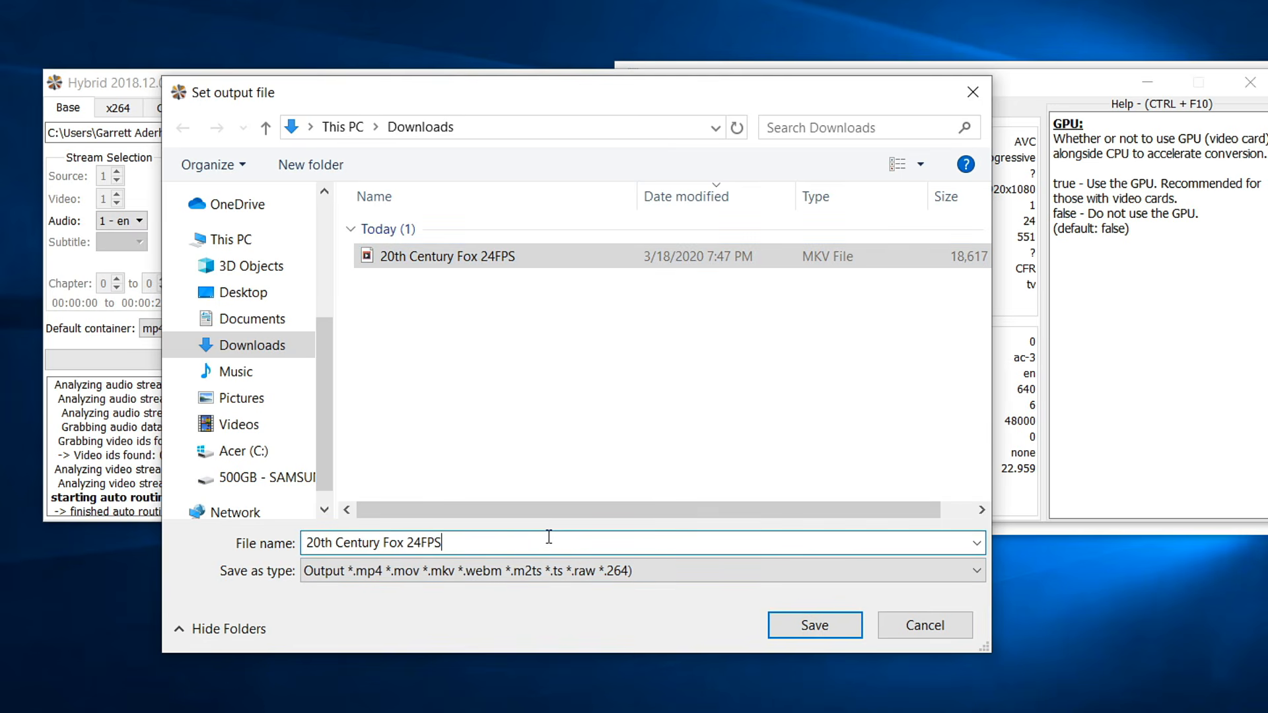
{"action": "key", "text": "BackSpace"}
{"action": "type", "text": "60fps"}
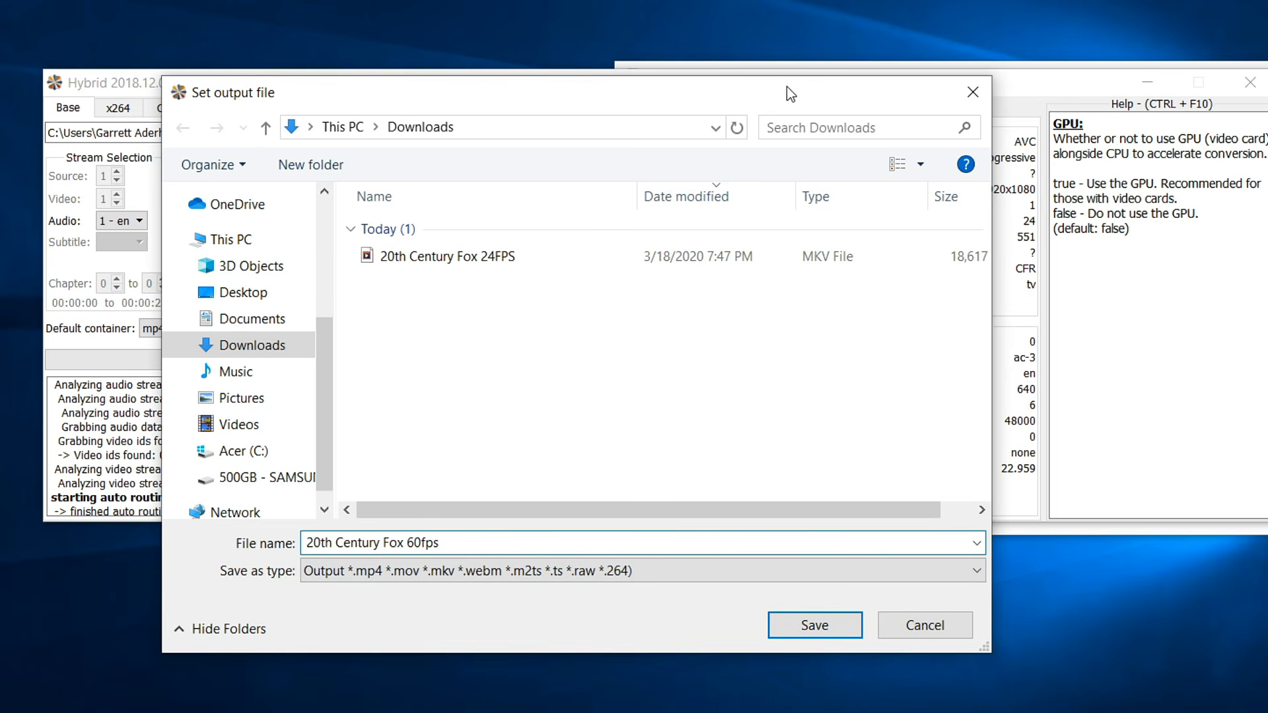
Save the output file in Downloads and keep mp4 as the default container.
{"action": "left_click_drag", "start_coordinate": [786, 87], "coordinate": [791, 28]}
{"action": "left_click", "coordinate": [816, 569]}
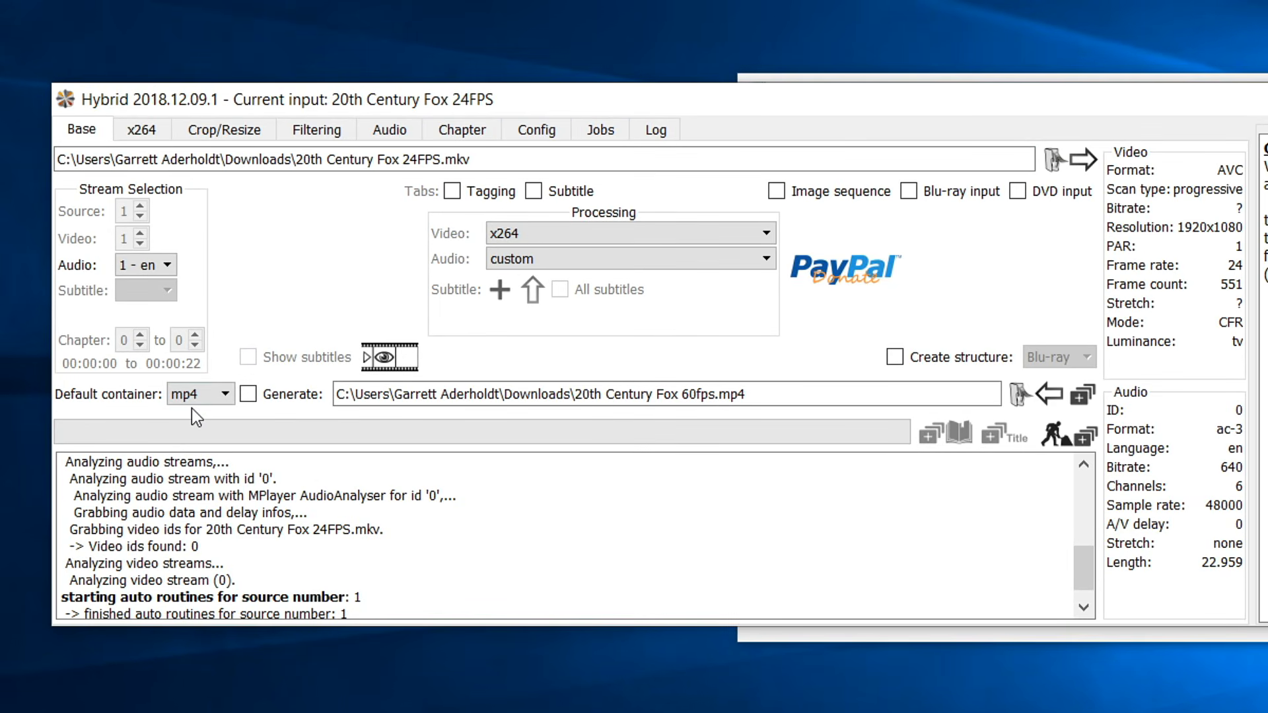
{"action": "left_click", "coordinate": [198, 394]}
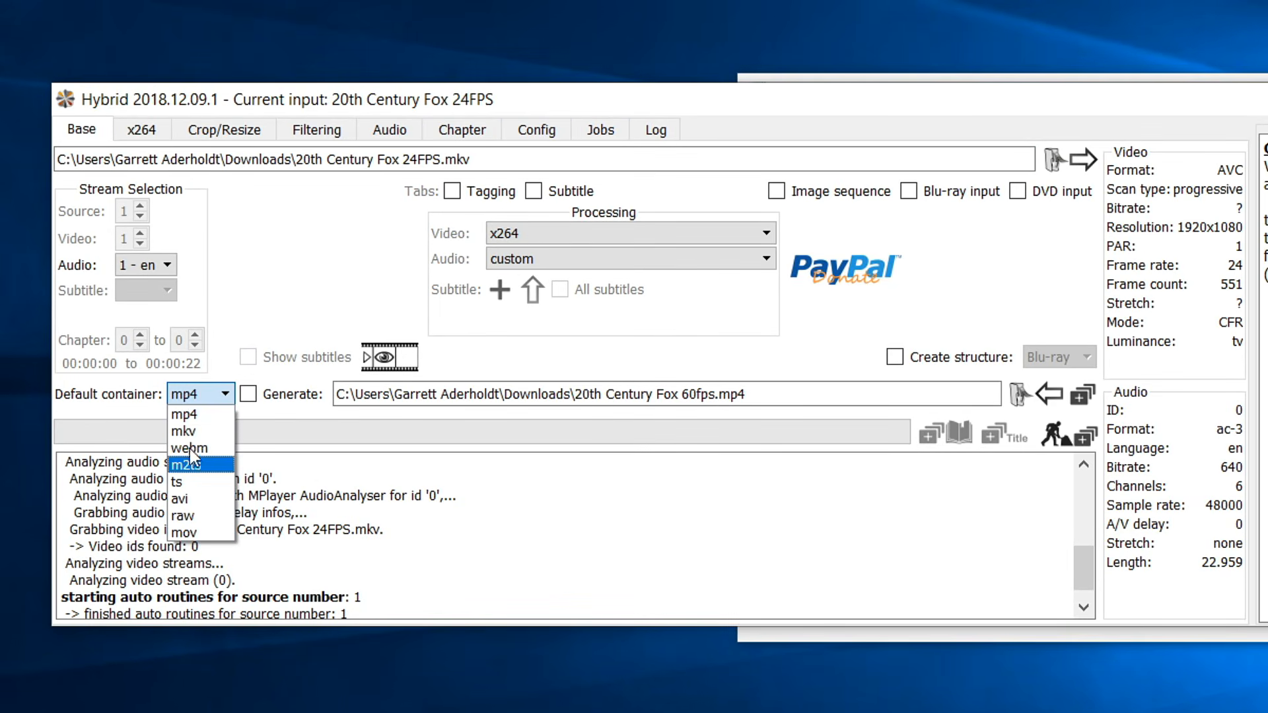
{"action": "left_click", "coordinate": [181, 414]}
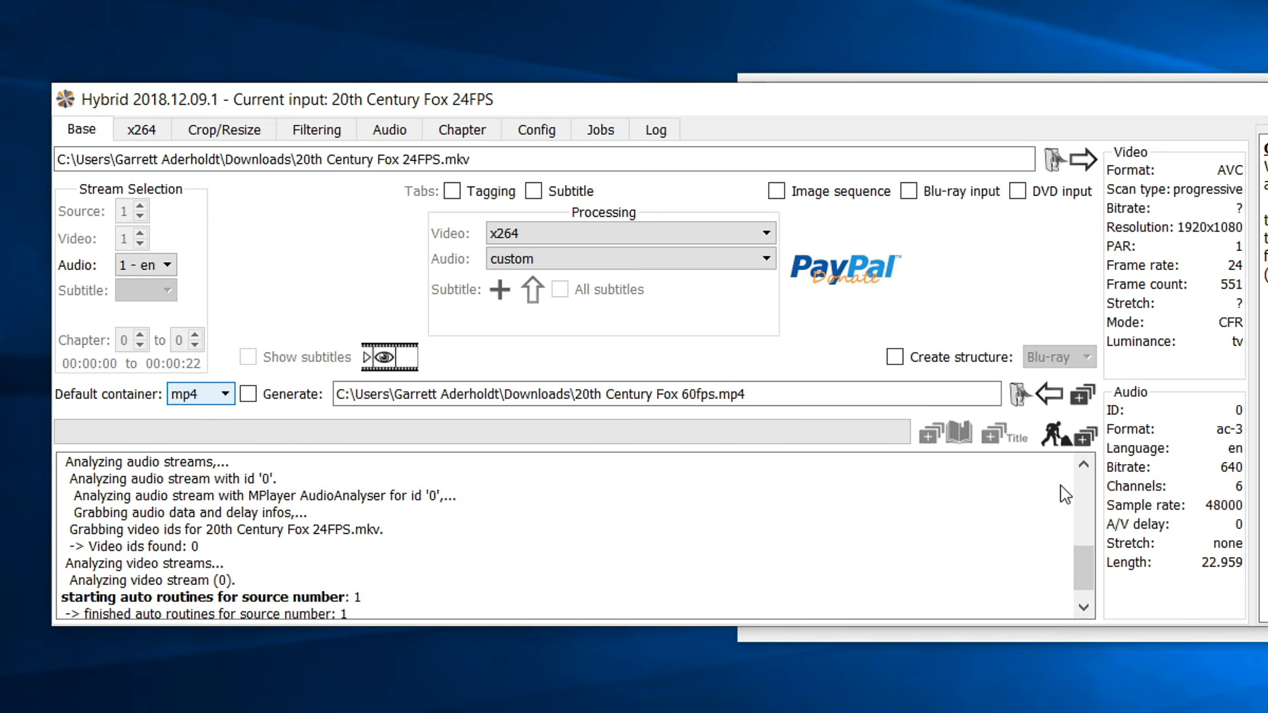
Add and start the 60fps encoding job, then bring up File Explorer once it finishes.
{"action": "left_click", "coordinate": [1062, 440]}
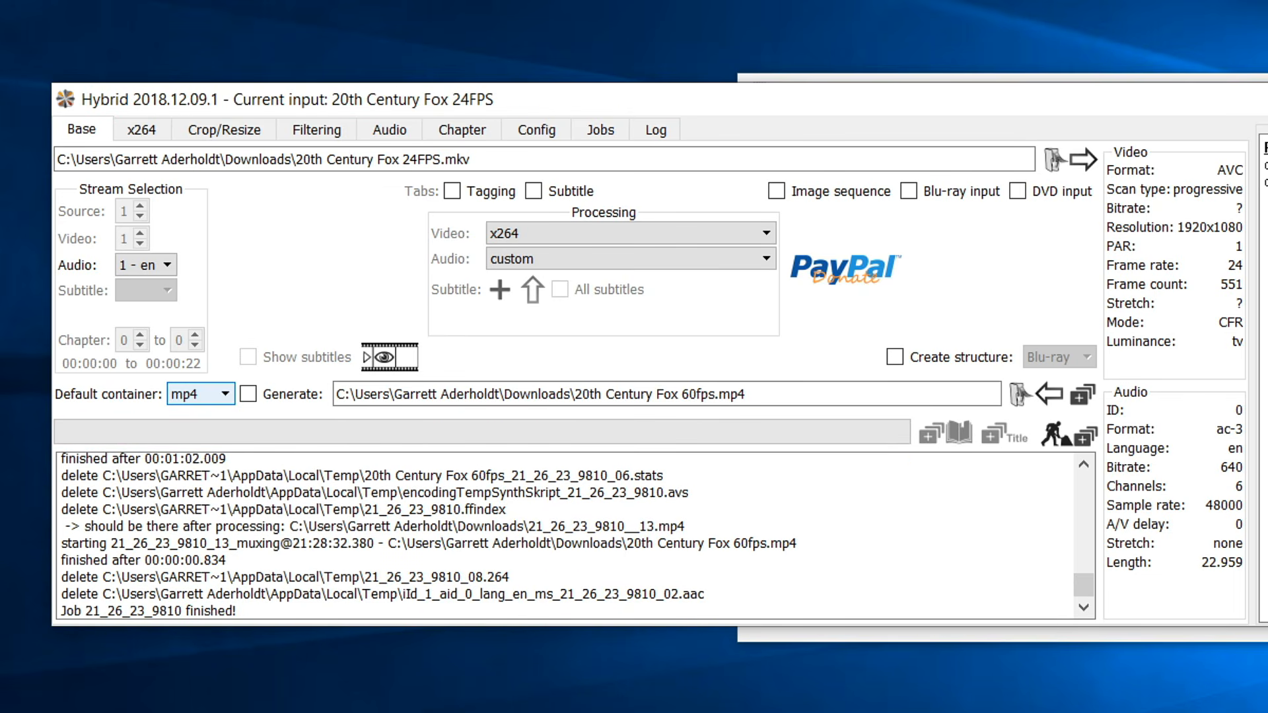
{"action": "key", "text": "super+e"}
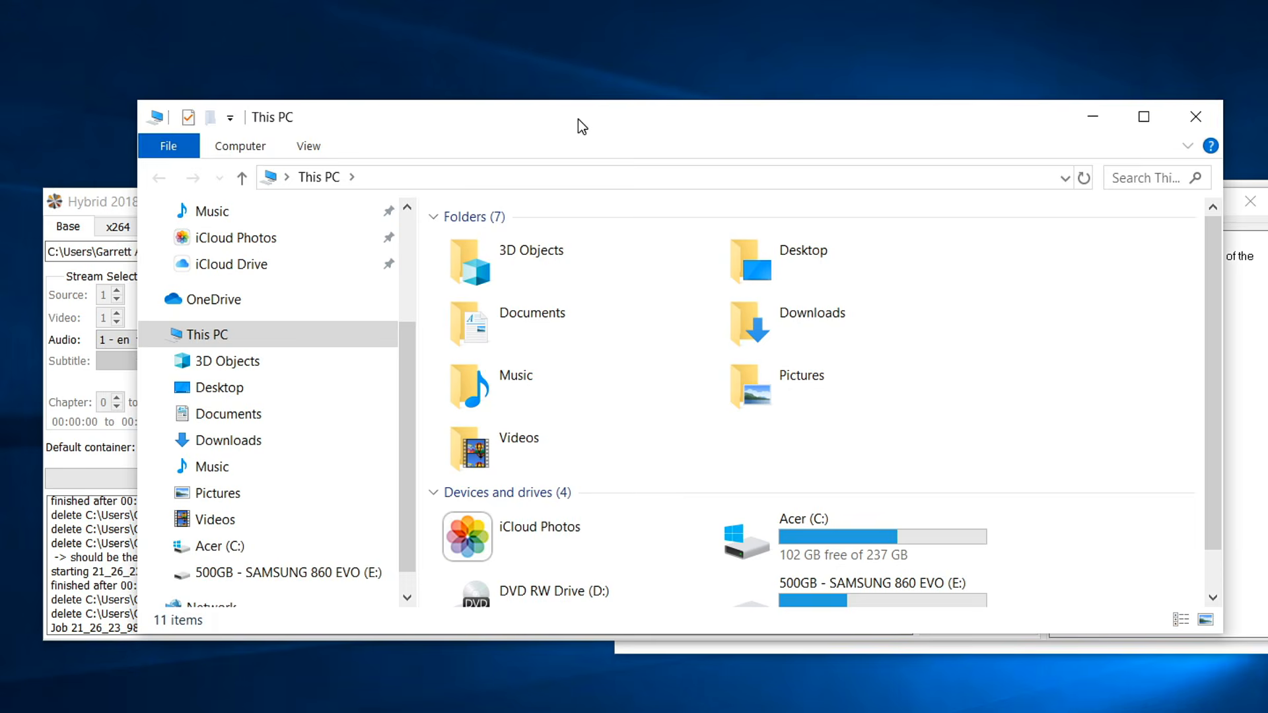
{"action": "left_click_drag", "start_coordinate": [577, 118], "coordinate": [586, 72]}
Go to Downloads and play the original '20th Century Fox 24FPS' video.
{"action": "left_click", "coordinate": [343, 393]}
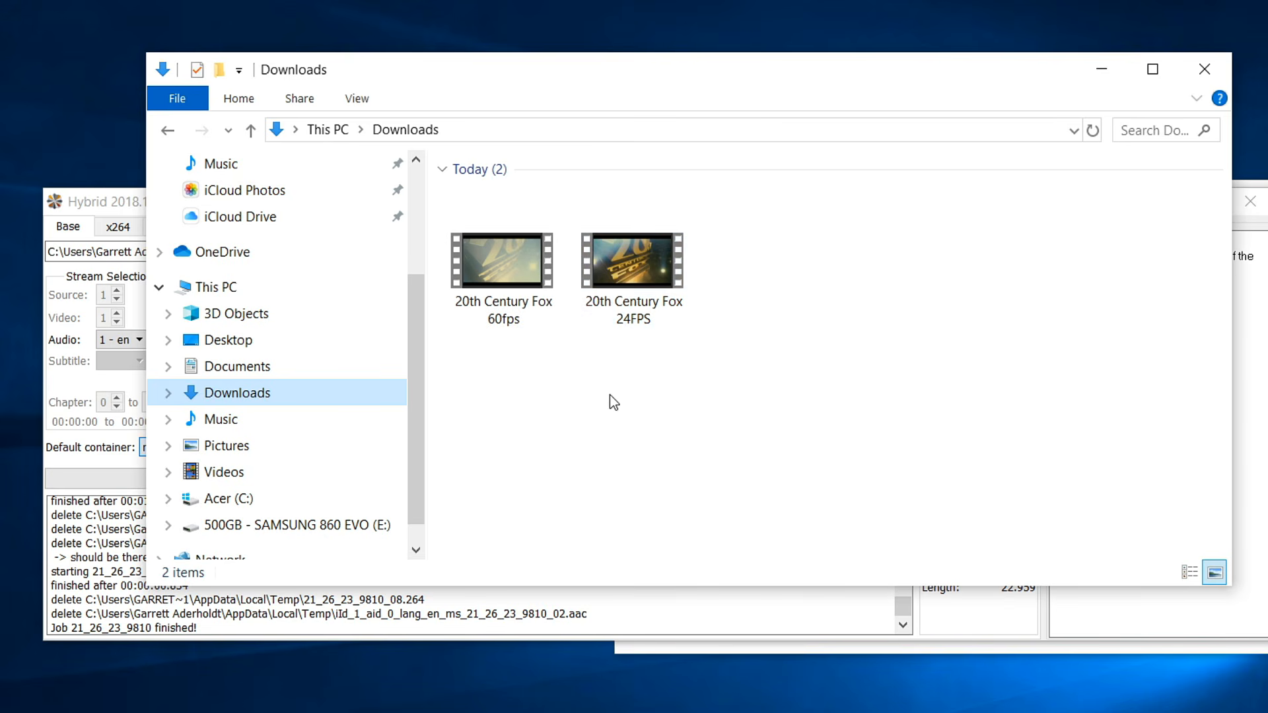
{"action": "double_click", "coordinate": [632, 263]}
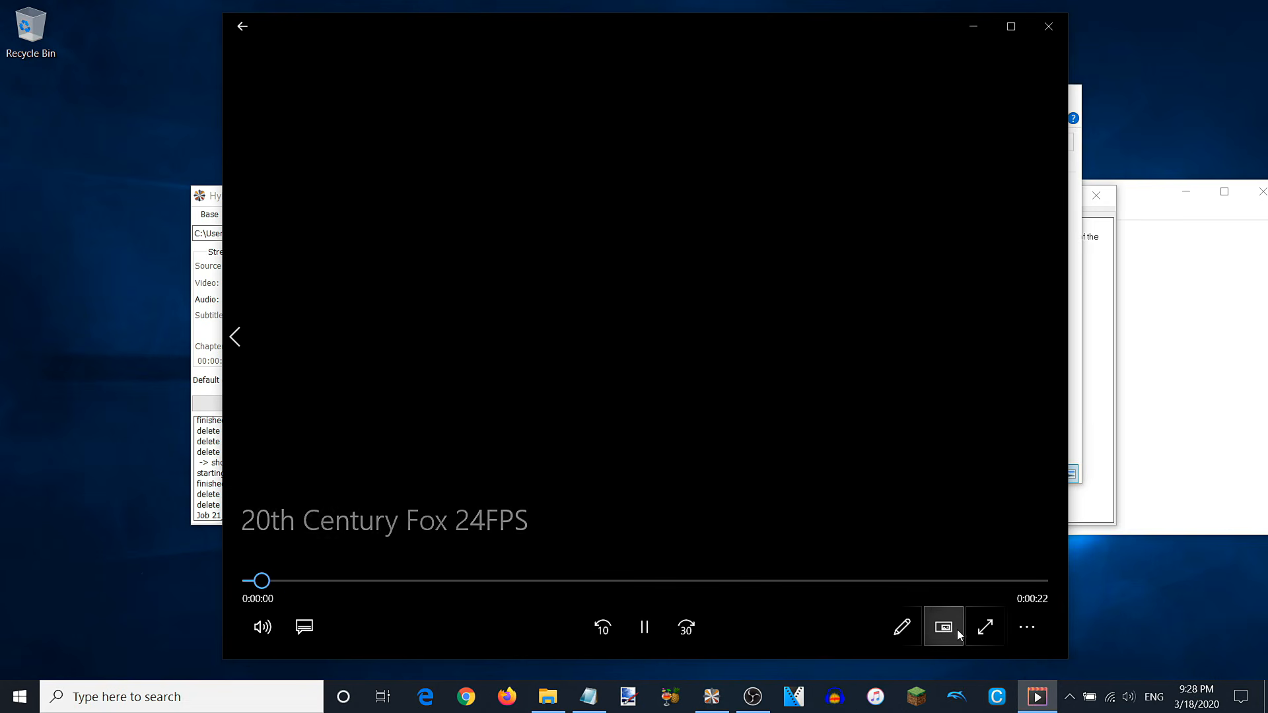
Watch the video full screen, then close the Movies & TV player.
{"action": "left_click", "coordinate": [1004, 624]}
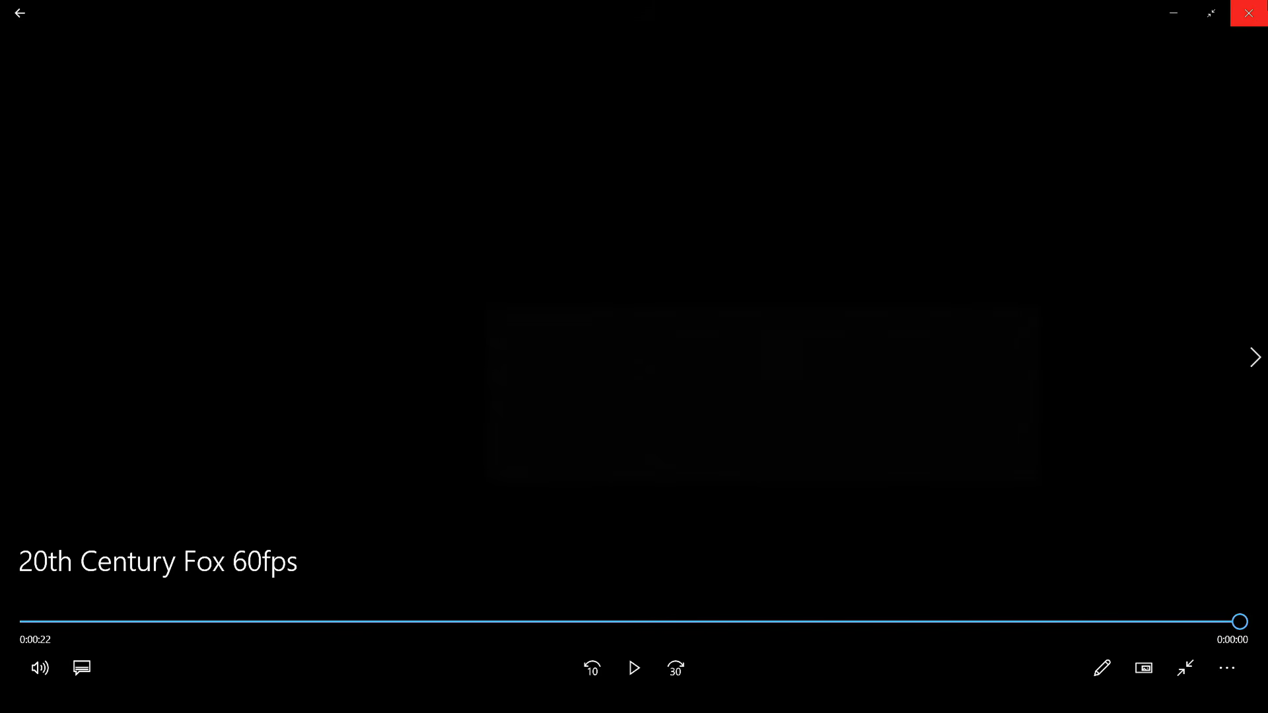
{"action": "left_click", "coordinate": [1252, 12]}
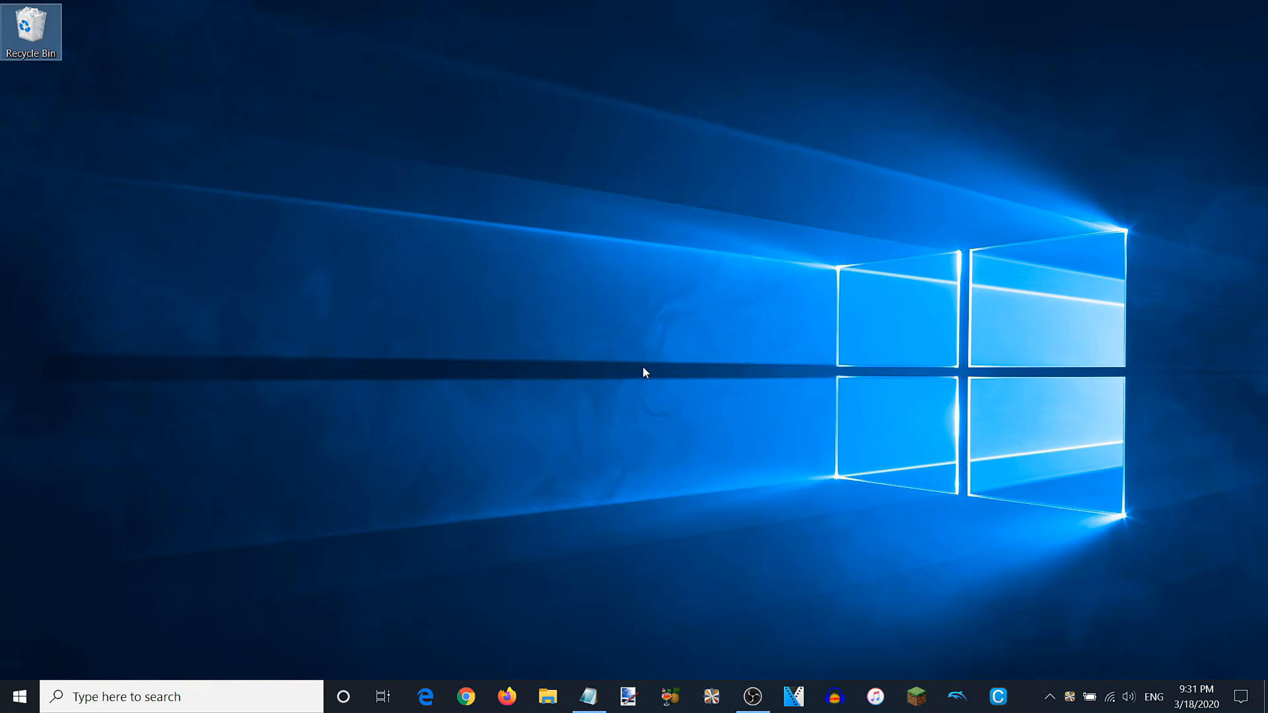